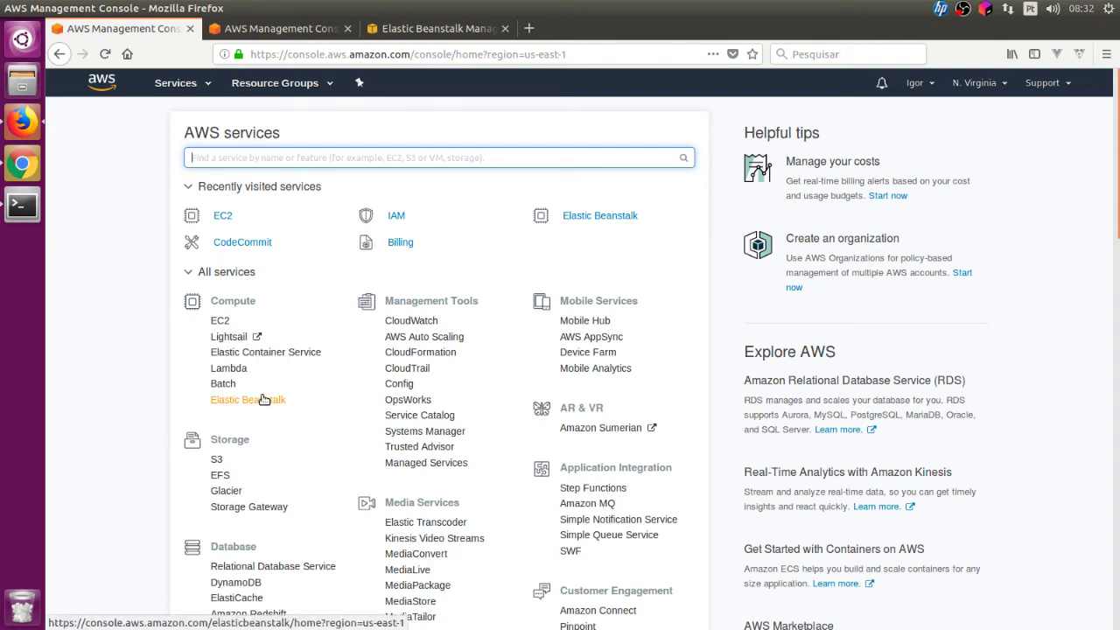
# - Look through the platforms offered for launching a sample application in Elastic Beanstalk
pyautogui.click(417, 26)
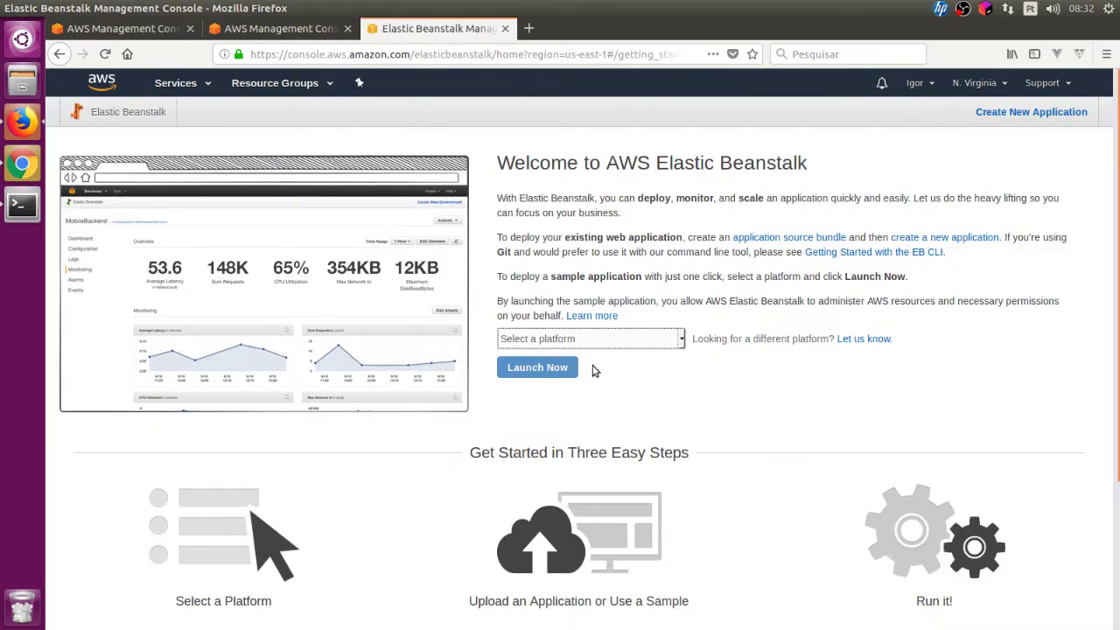
pyautogui.click(646, 342)
pyautogui.scroll(-3, 646, 342)
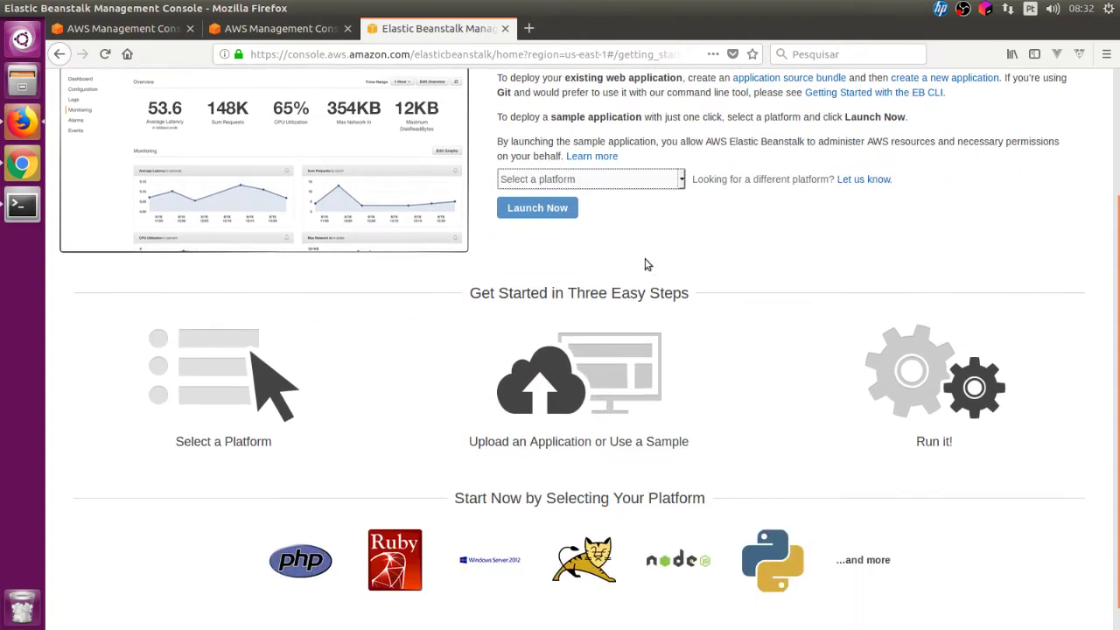
pyautogui.click(660, 181)
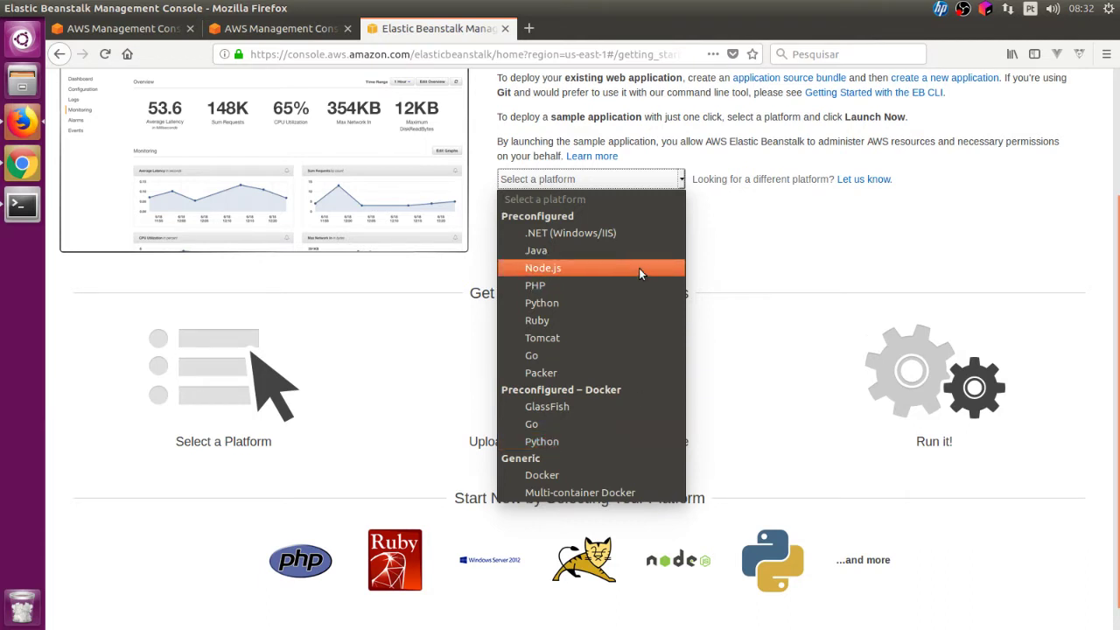
pyautogui.click(149, 33)
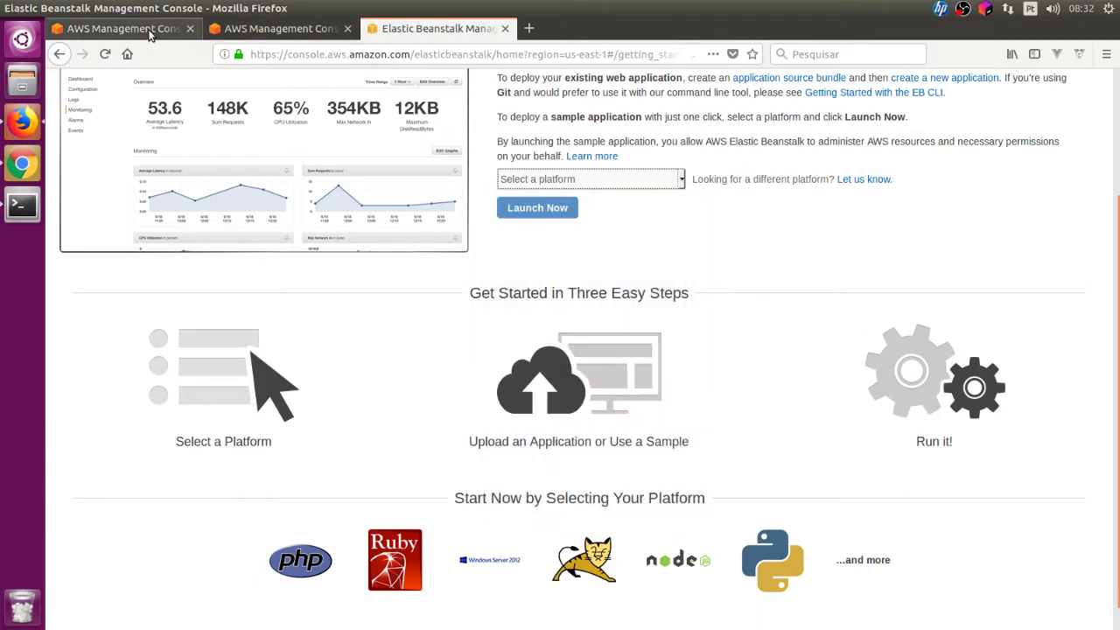
# - Open the EC2 service and start launching a new instance
pyautogui.click(149, 28)
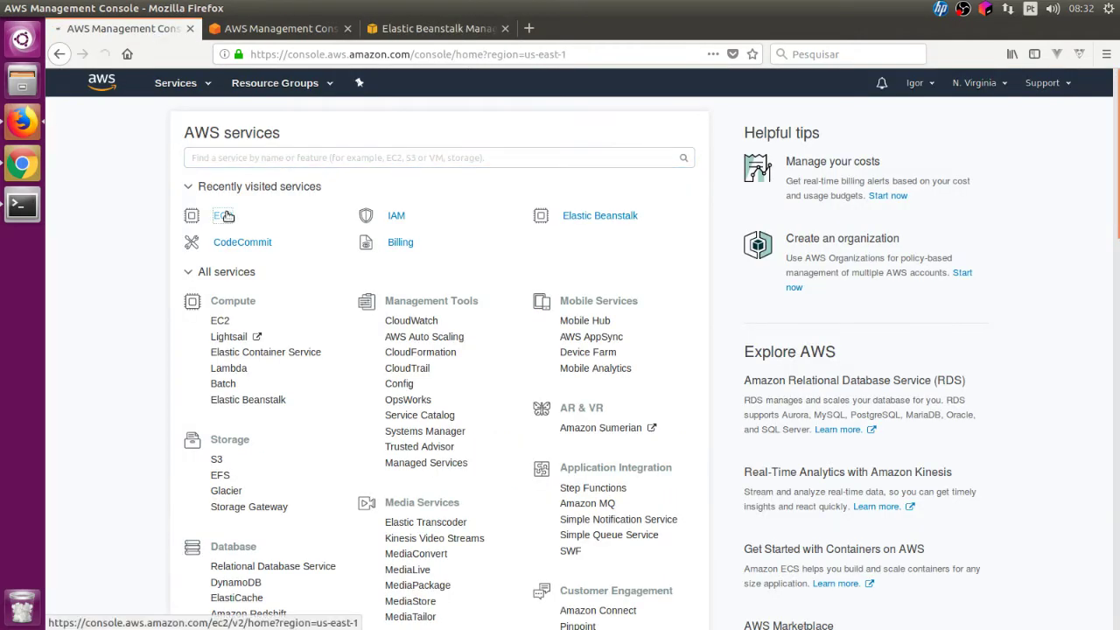
pyautogui.click(223, 215)
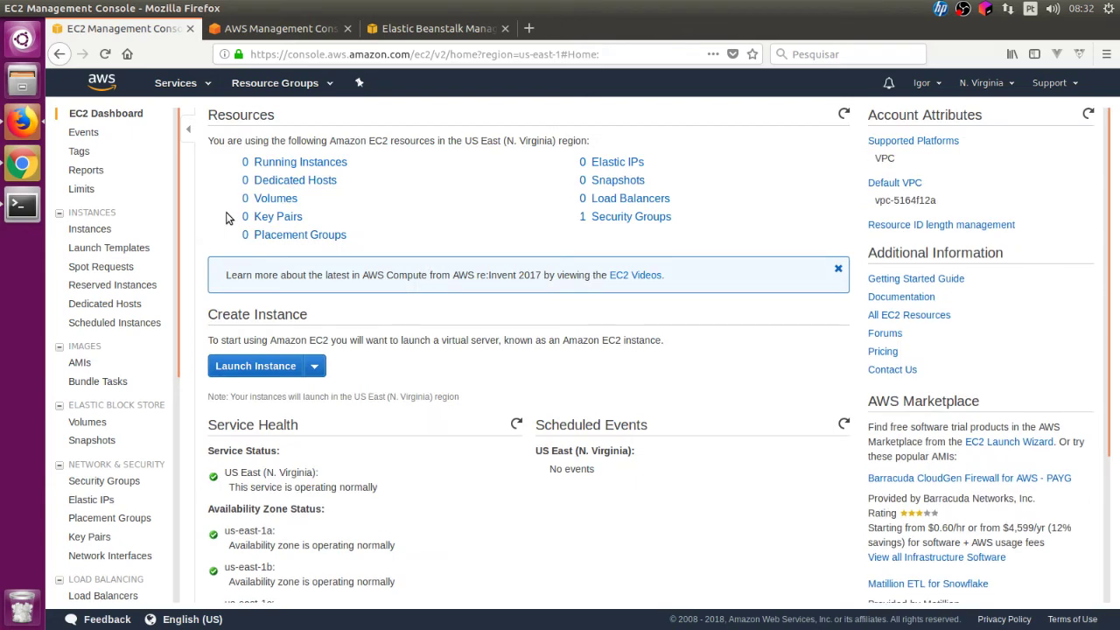
pyautogui.click(262, 366)
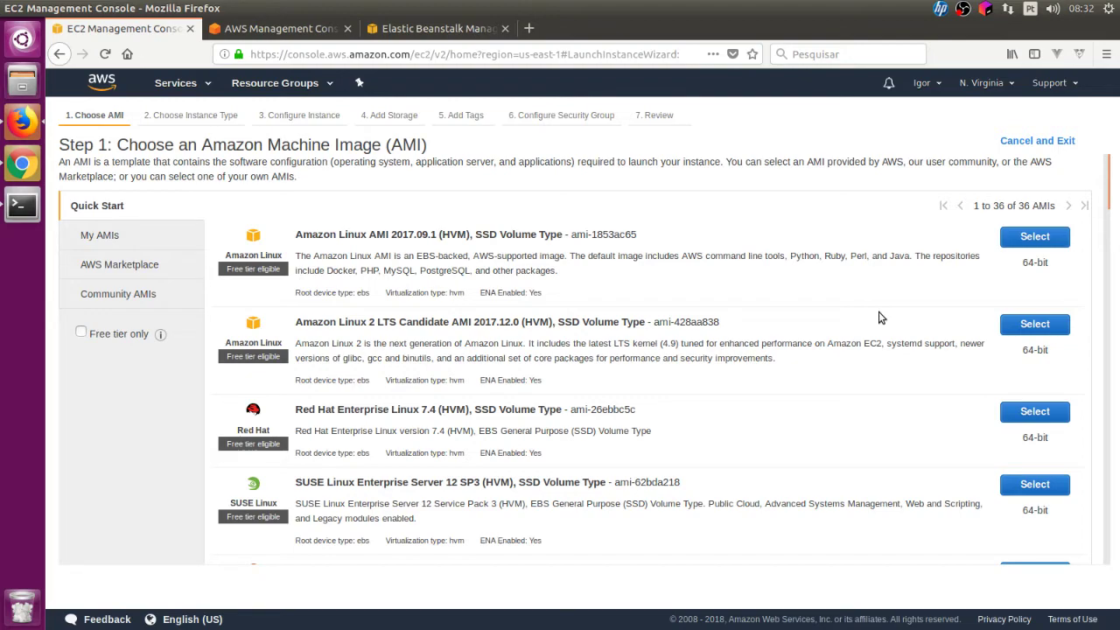
# - Choose Ubuntu Server 16.04 LTS (HVM), SSD Volume Type as the instance's machine image
pyautogui.scroll(-15, 878, 317)
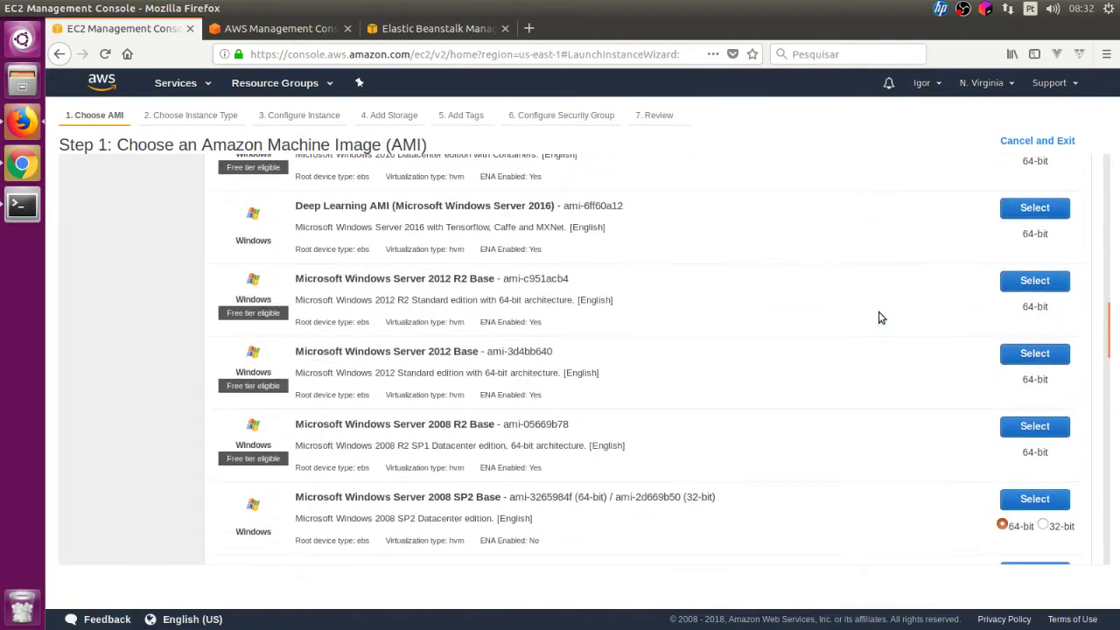
pyautogui.scroll(-7, 880, 318)
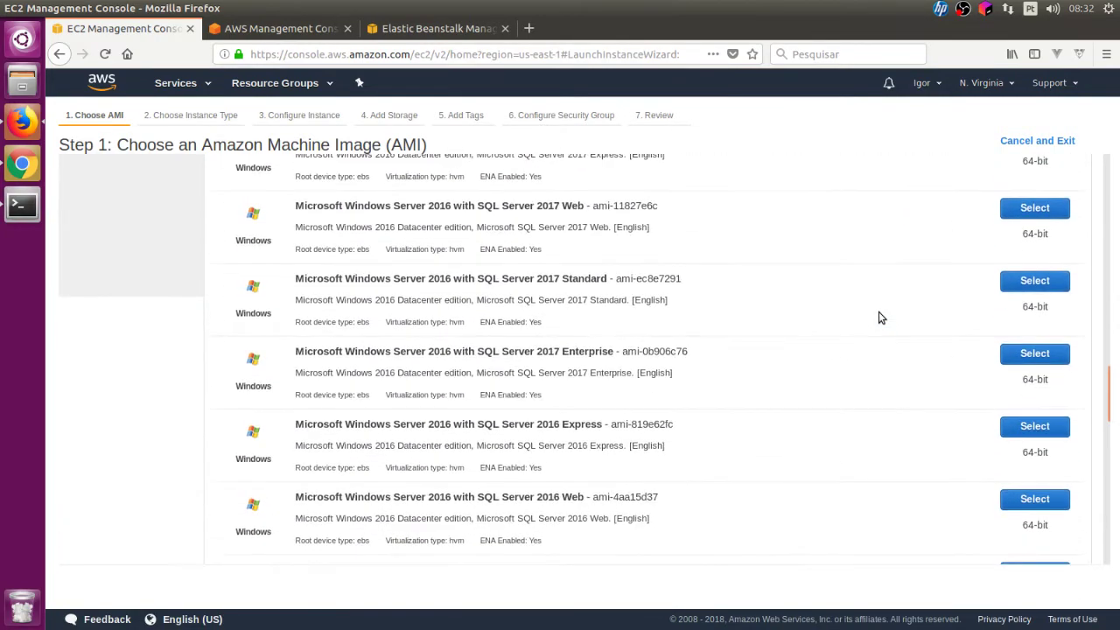
pyautogui.scroll(13, 265, 333)
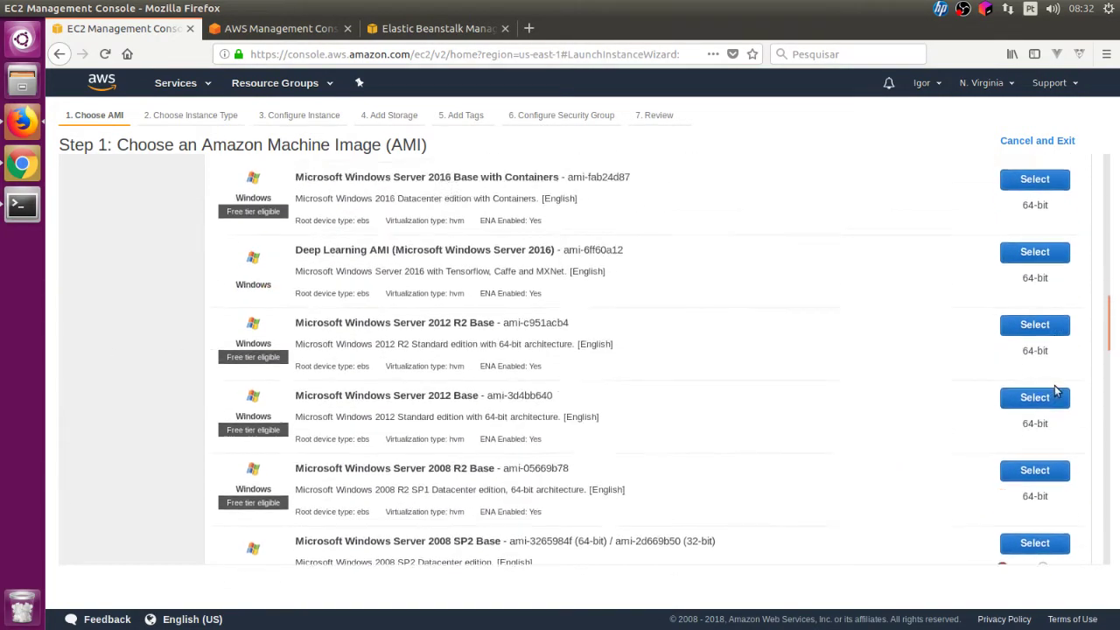
pyautogui.scroll(12, 1054, 387)
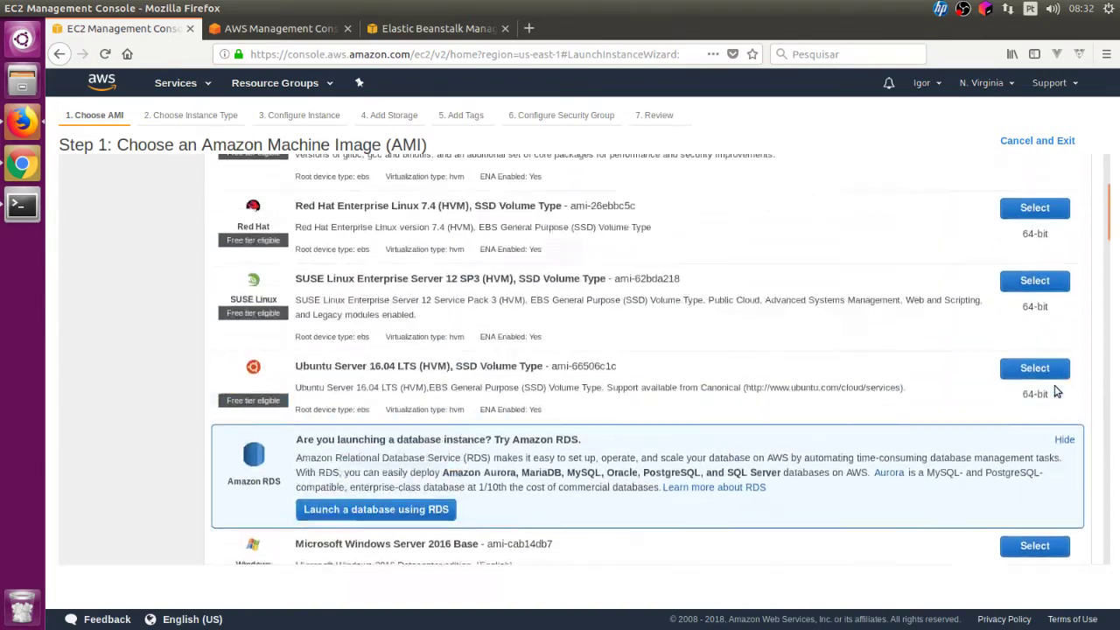
pyautogui.scroll(-2, 1054, 385)
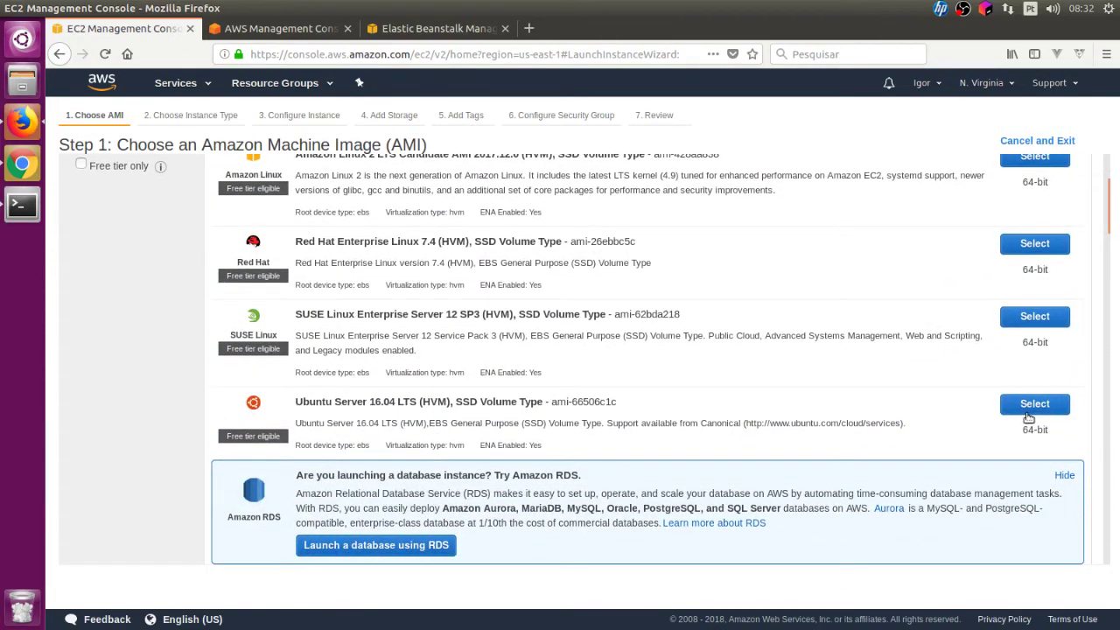
pyautogui.click(1033, 405)
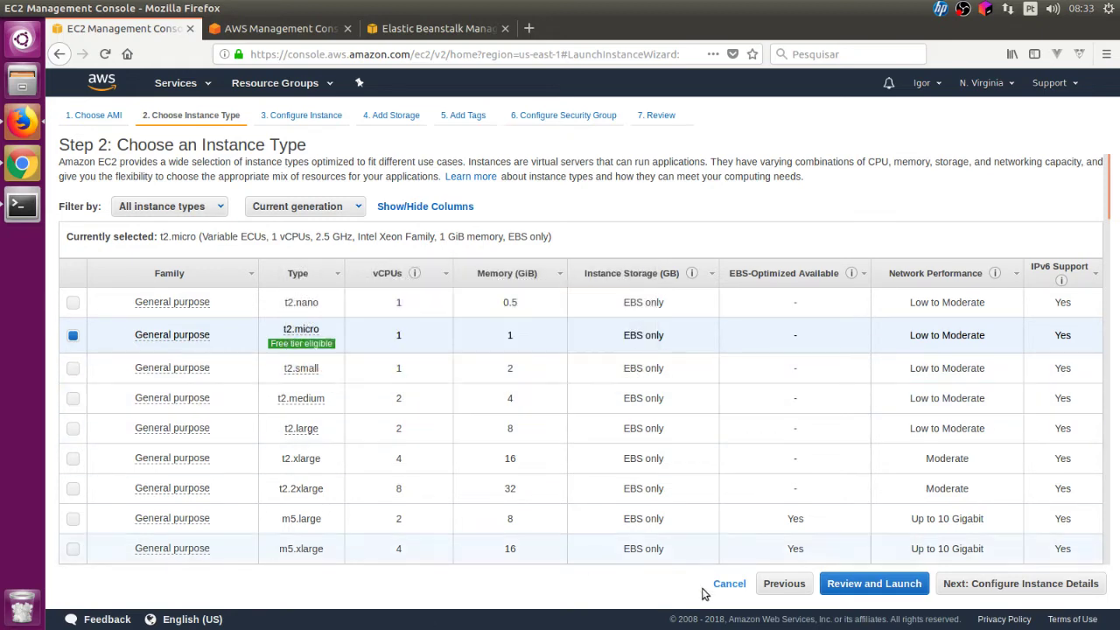
# - Accept the t2.micro instance type and check the auto-assign public IP options in the instance details
pyautogui.moveTo(304, 367)
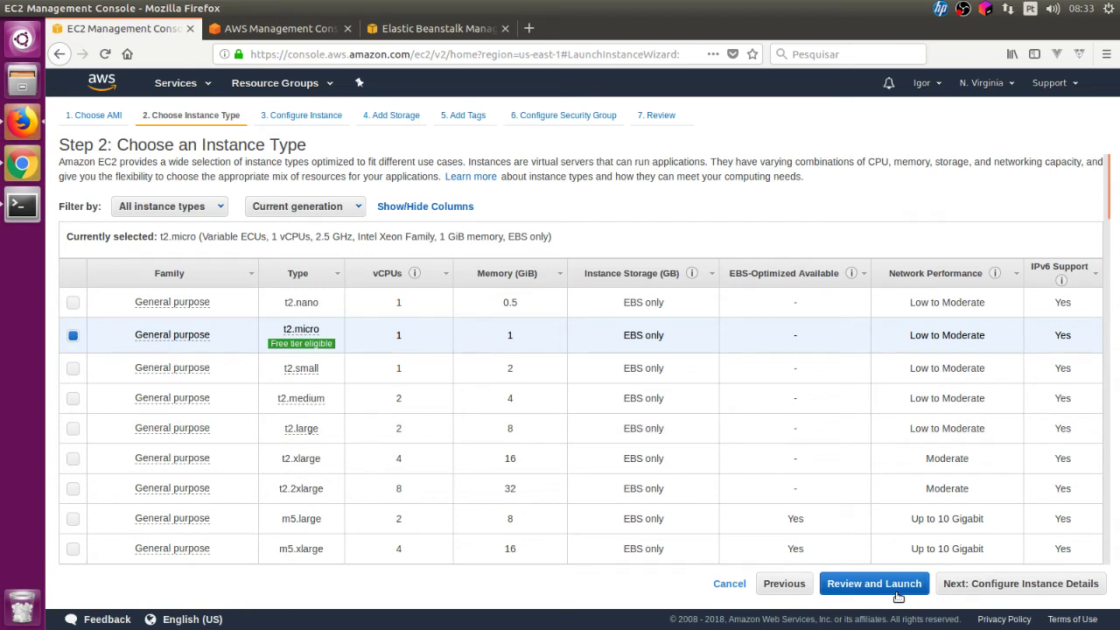
pyautogui.click(1008, 584)
pyautogui.click(292, 187)
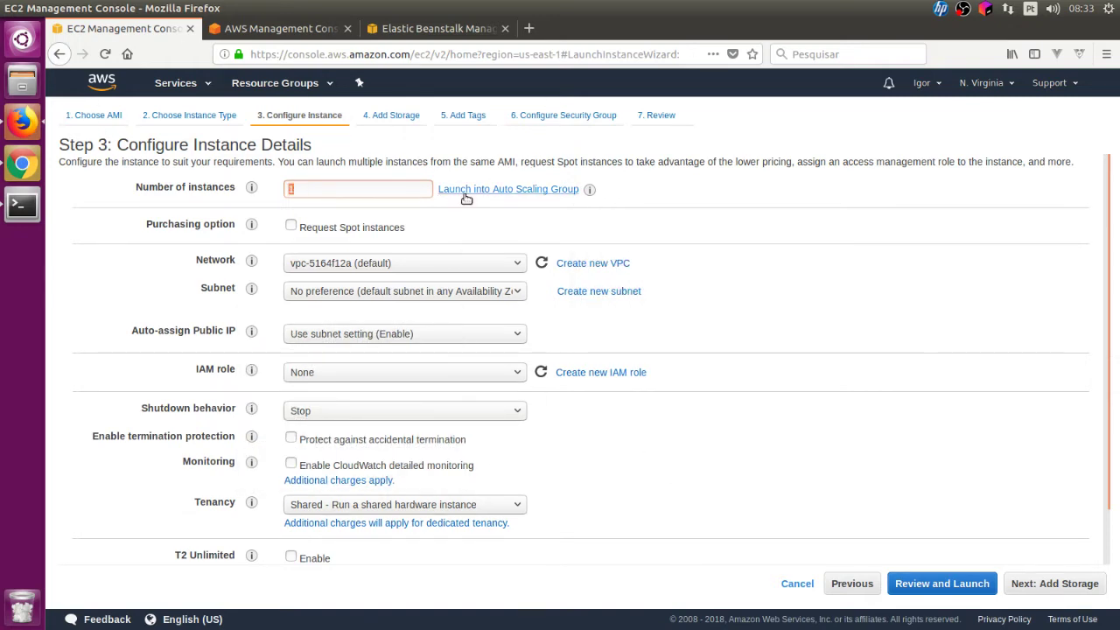
pyautogui.click(369, 337)
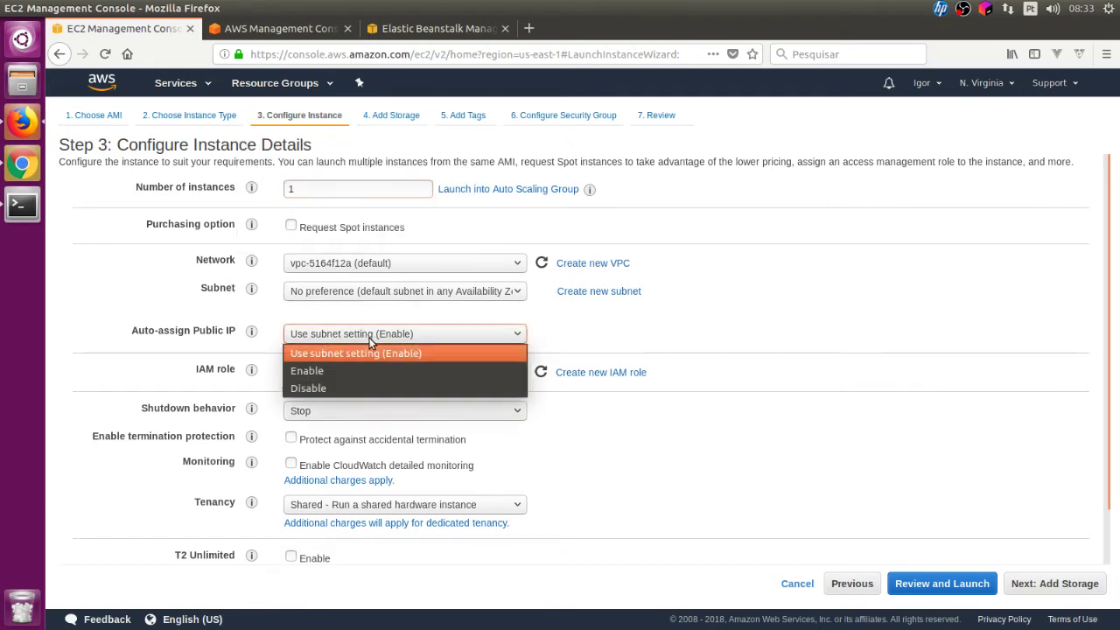
pyautogui.click(521, 330)
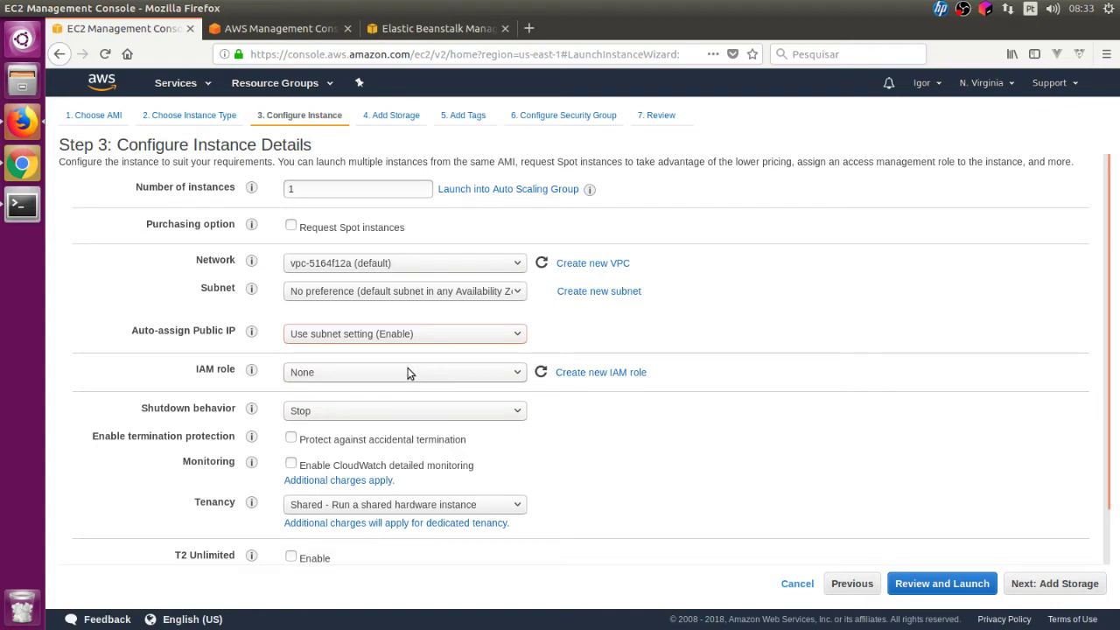
# - Start a new IAM role from the instance details, with the AWS service EC2 as its trusted entity
pyautogui.scroll(-1, 407, 372)
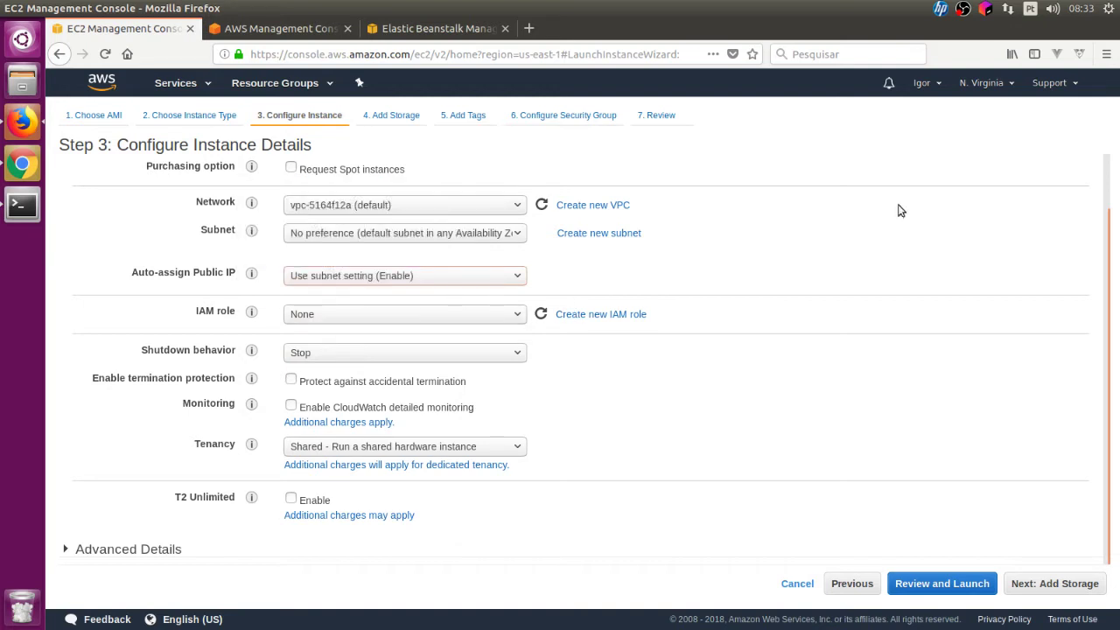
pyautogui.click(603, 316)
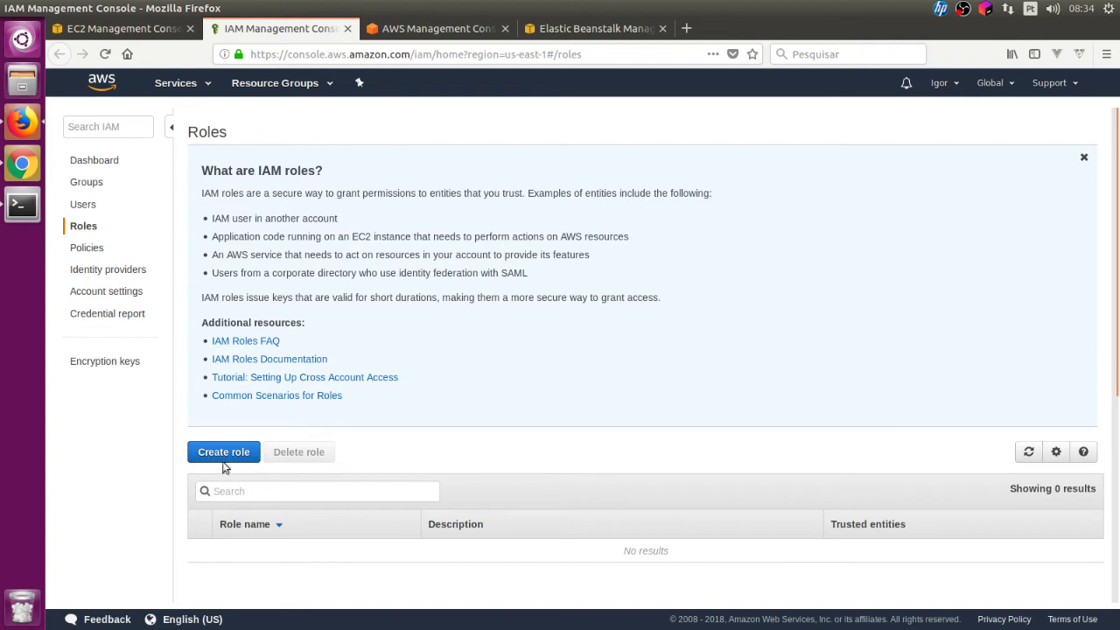
pyautogui.click(226, 456)
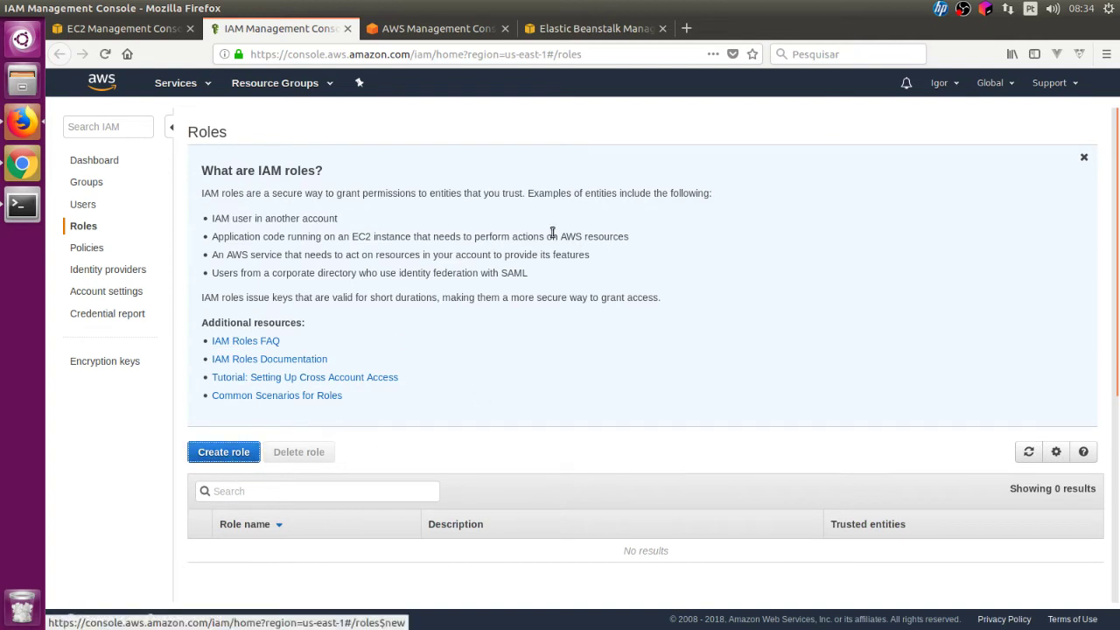
pyautogui.click(233, 459)
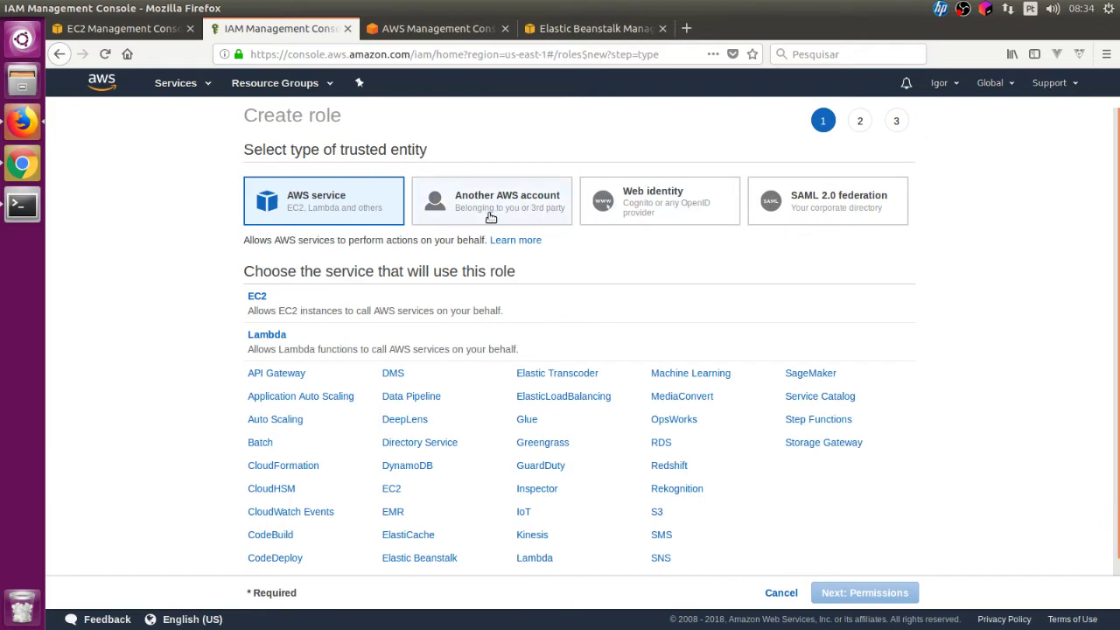
pyautogui.scroll(-1, 358, 213)
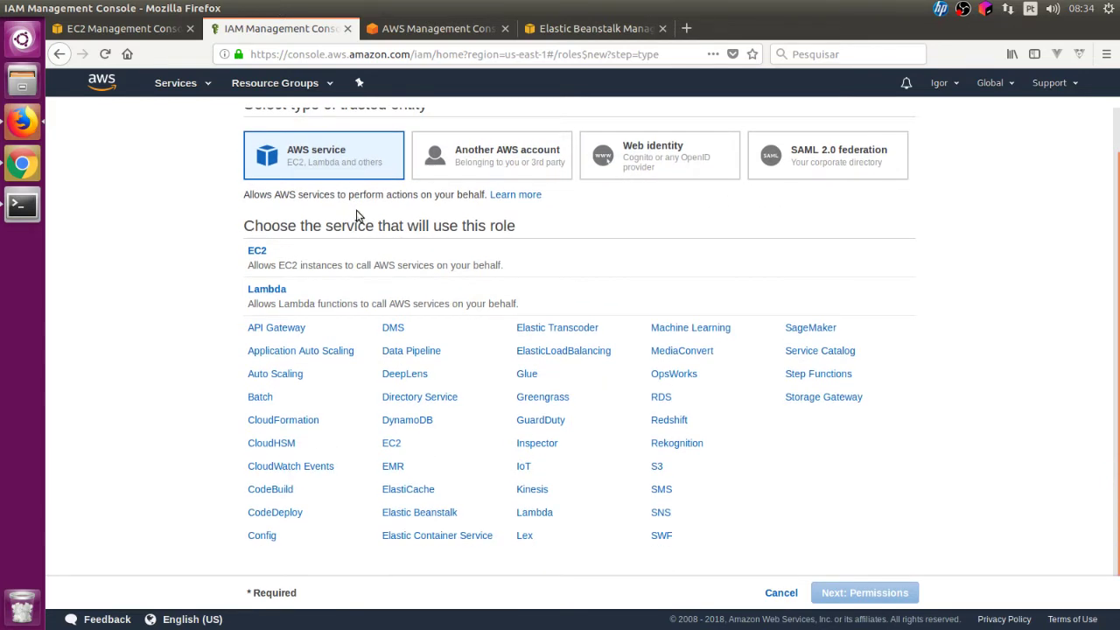
pyautogui.click(258, 251)
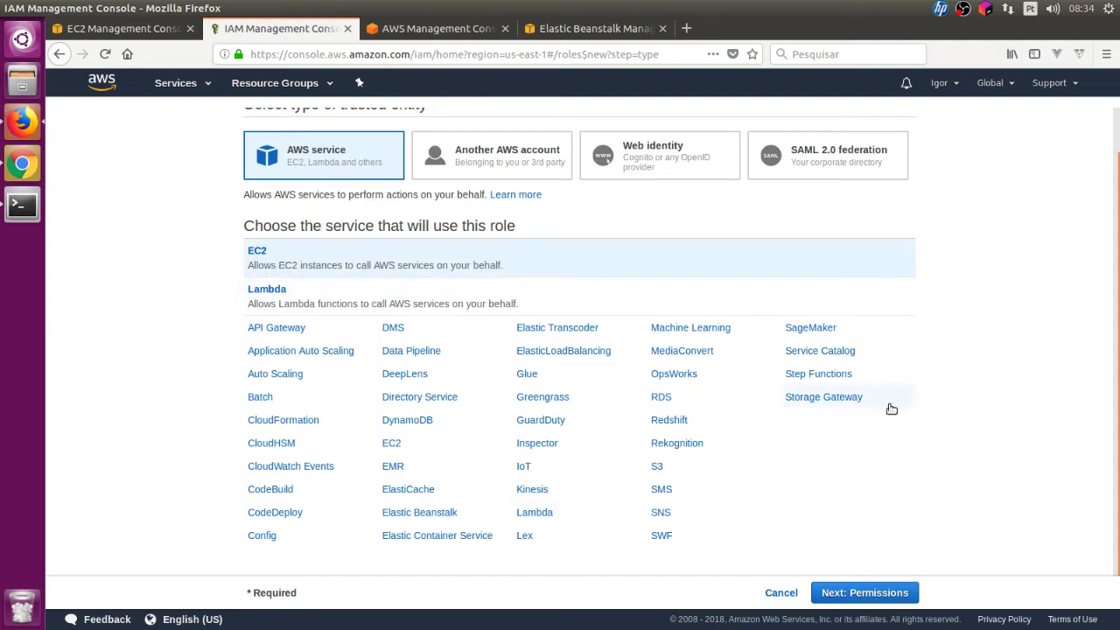
pyautogui.click(876, 593)
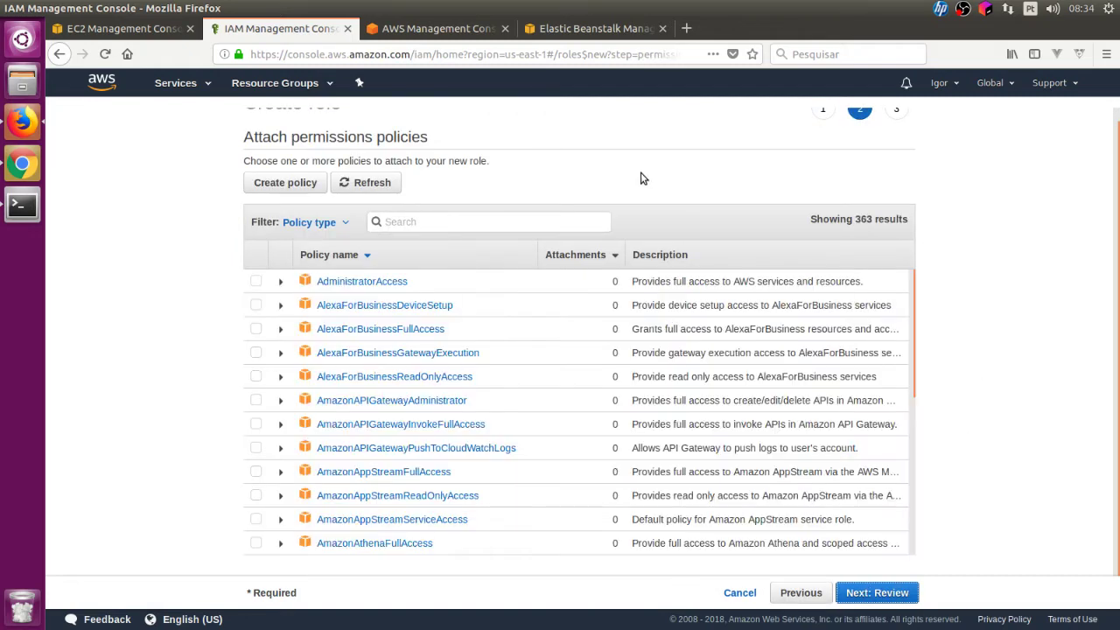
# - Filter the policies by "codedep" and attach AmazonEC2RoleforAWSCodeDeploy, AWSCodeDeployDeployerAccess, AWSCodeDeployFullAccess and AWSCodeDeployRole to the role
pyautogui.click(471, 222)
pyautogui.write('codedepo')
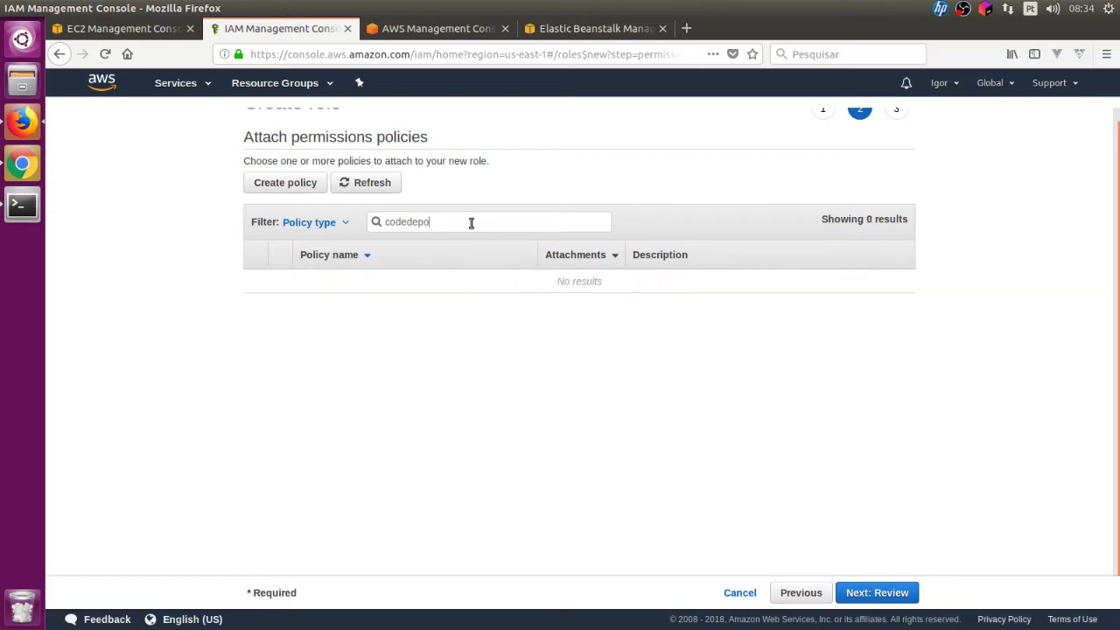
pyautogui.press('BackSpace')
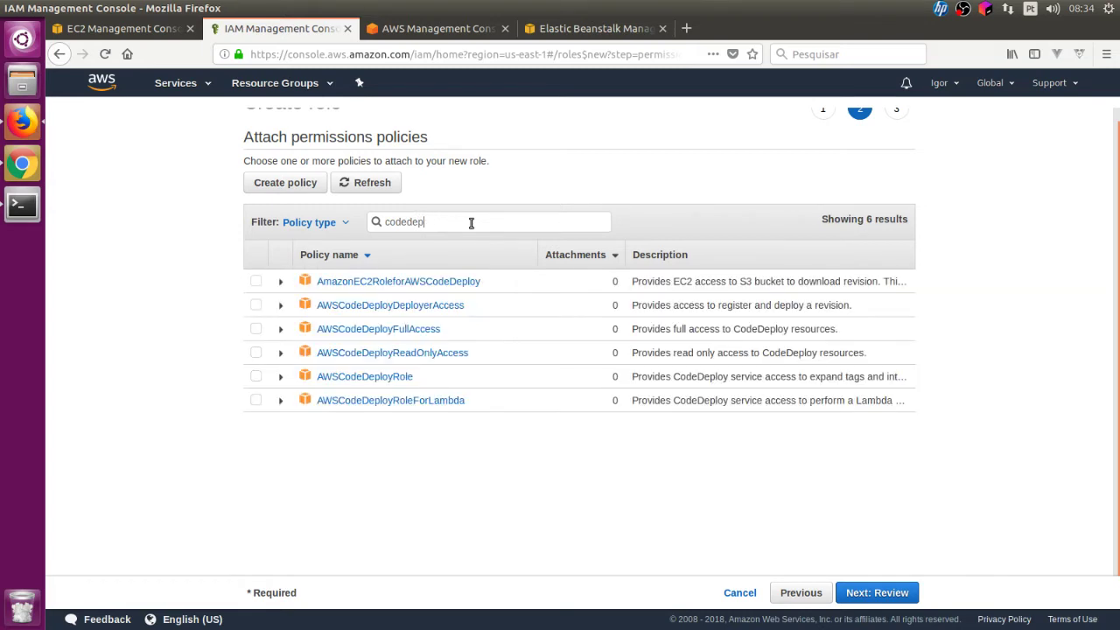
pyautogui.click(255, 304)
pyautogui.click(255, 281)
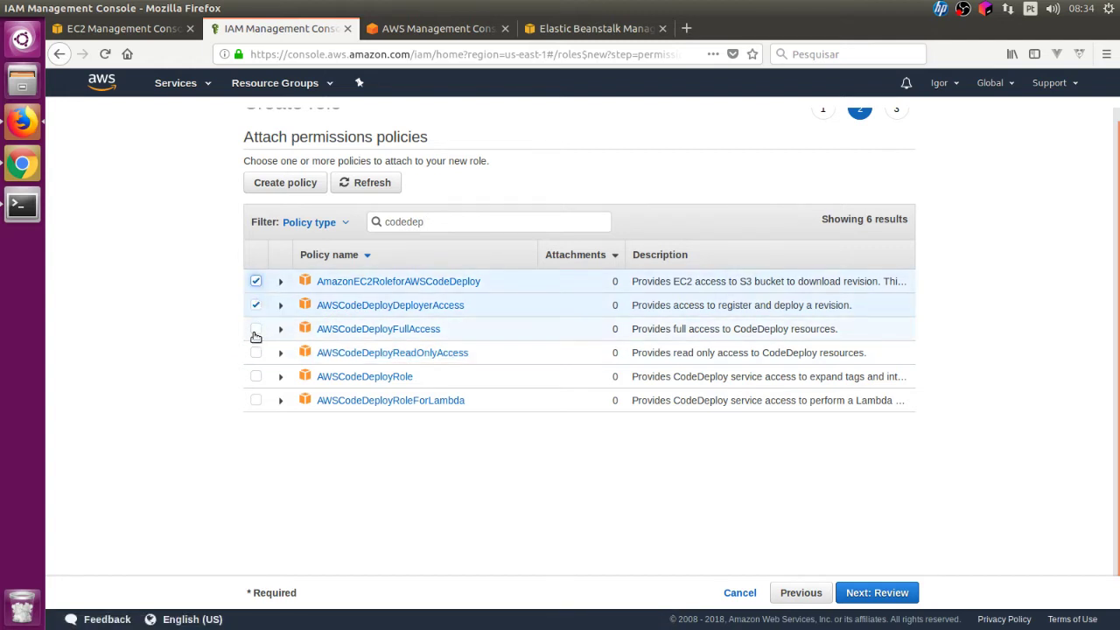
pyautogui.click(256, 329)
pyautogui.click(255, 376)
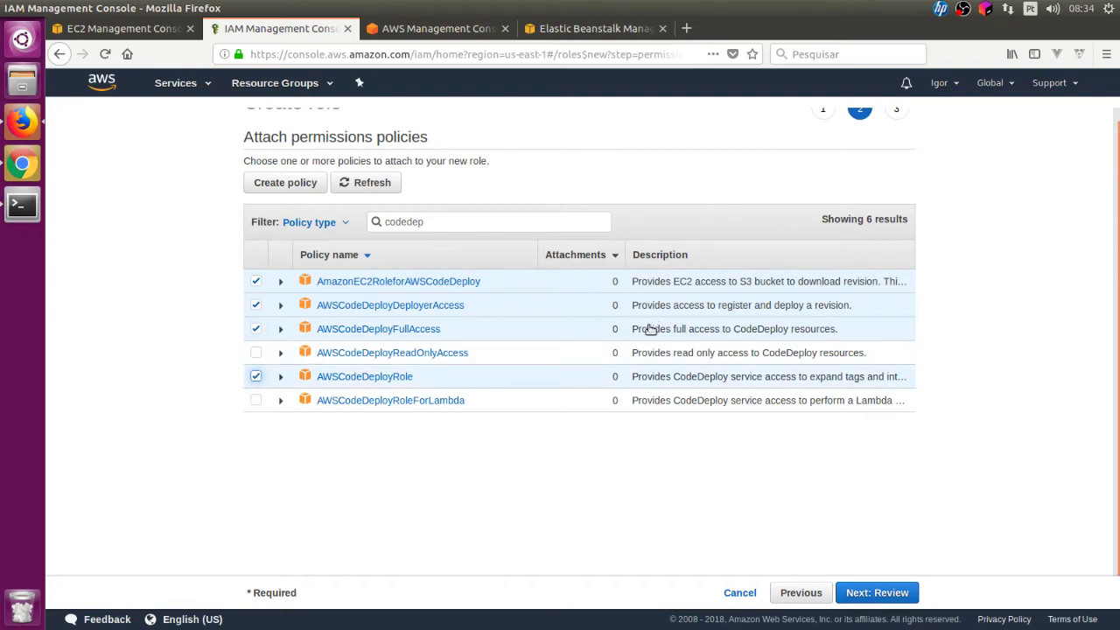
pyautogui.click(880, 593)
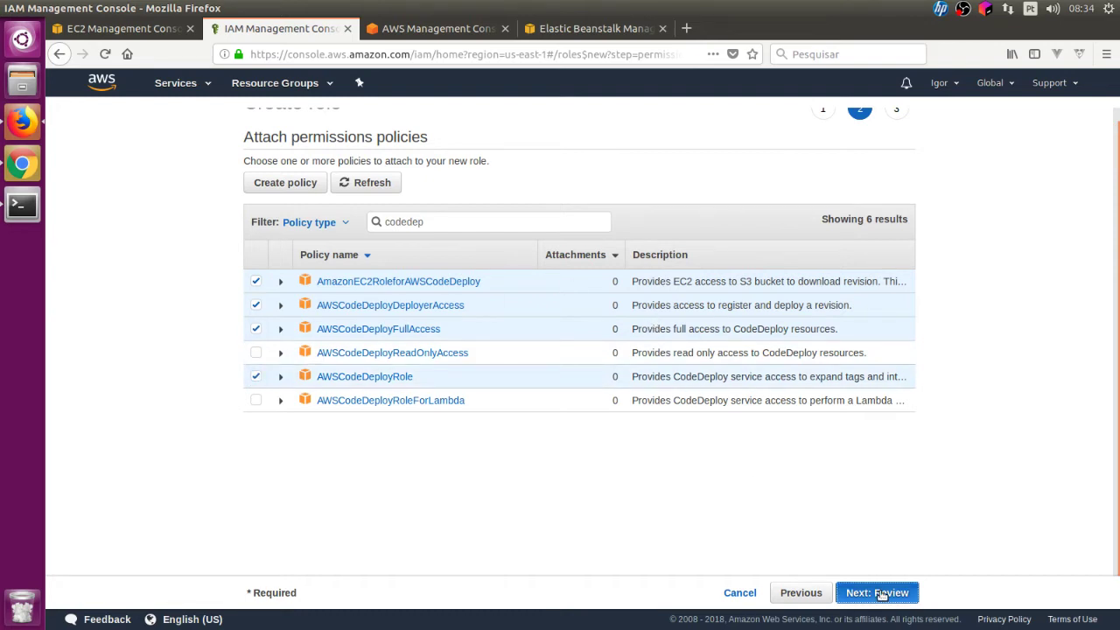
# - Name the role codedeploy, keep its default description and create it
pyautogui.click(522, 214)
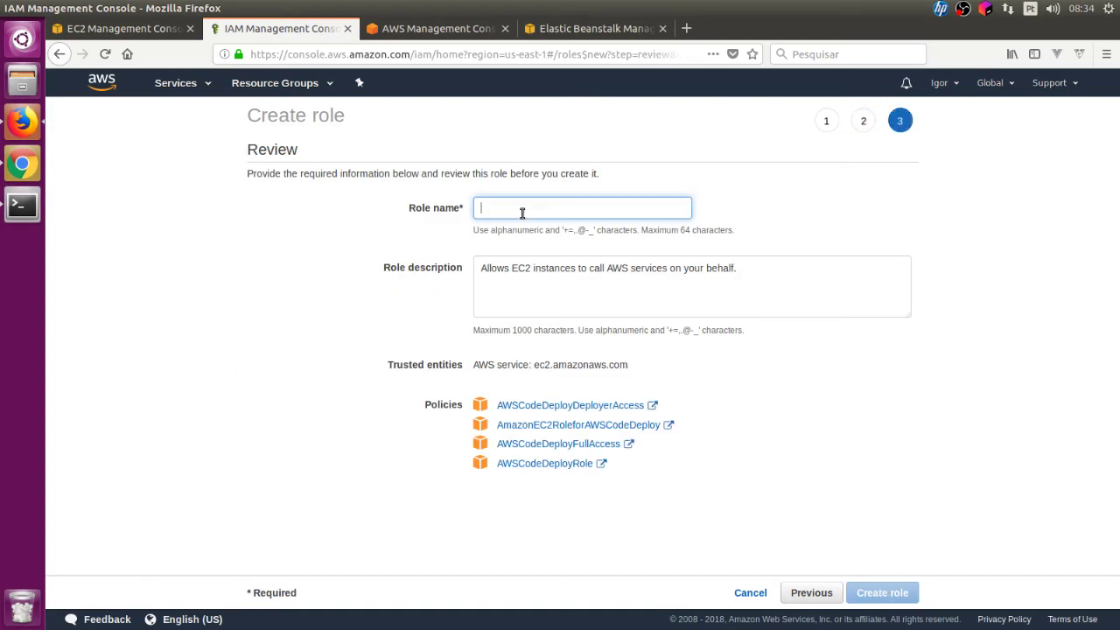
pyautogui.write('codedepe')
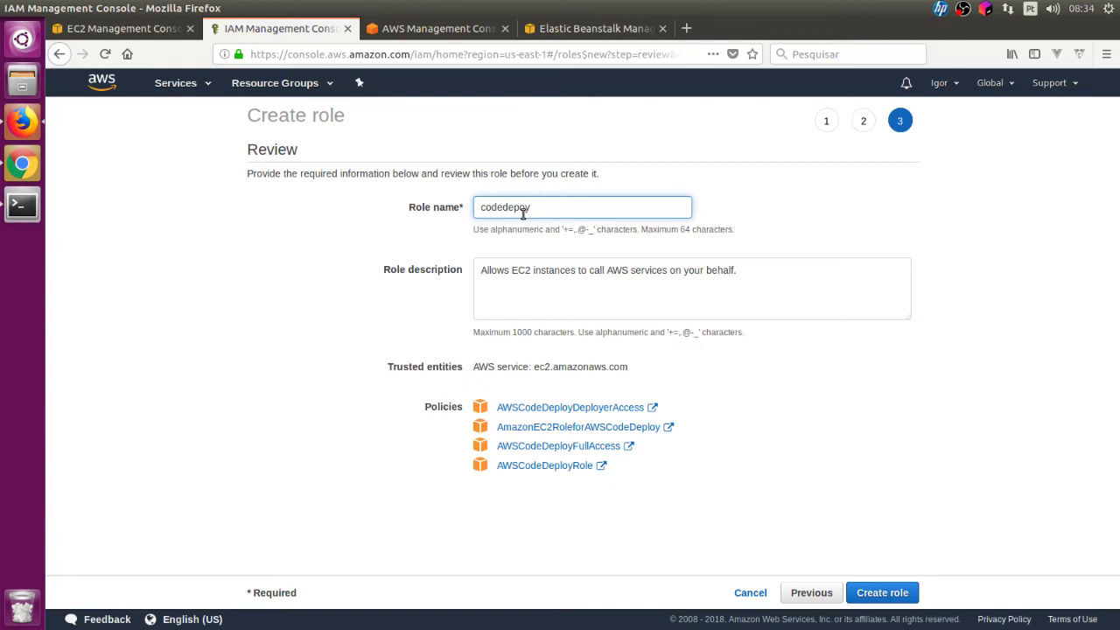
pyautogui.write('oy')
pyautogui.click(789, 287)
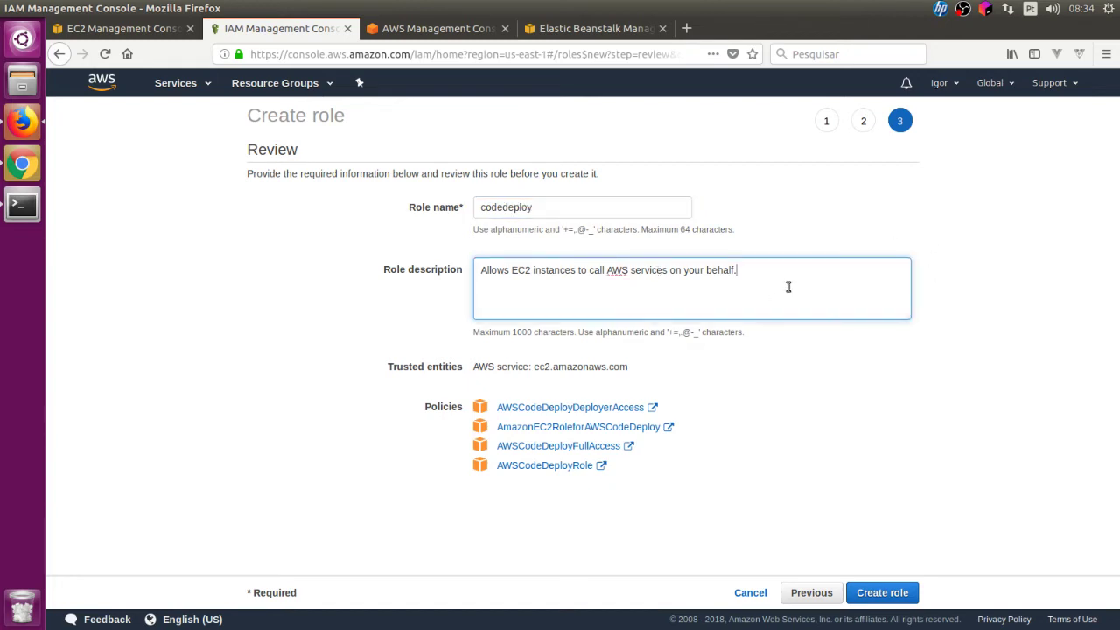
pyautogui.hotkey('ctrl', 'a')
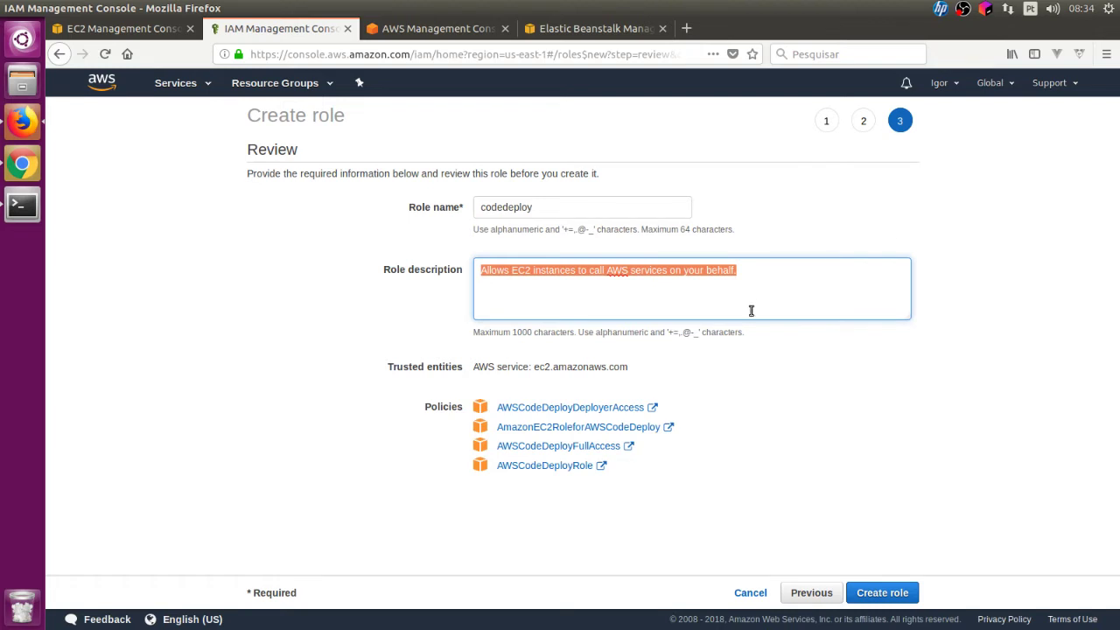
pyautogui.click(884, 593)
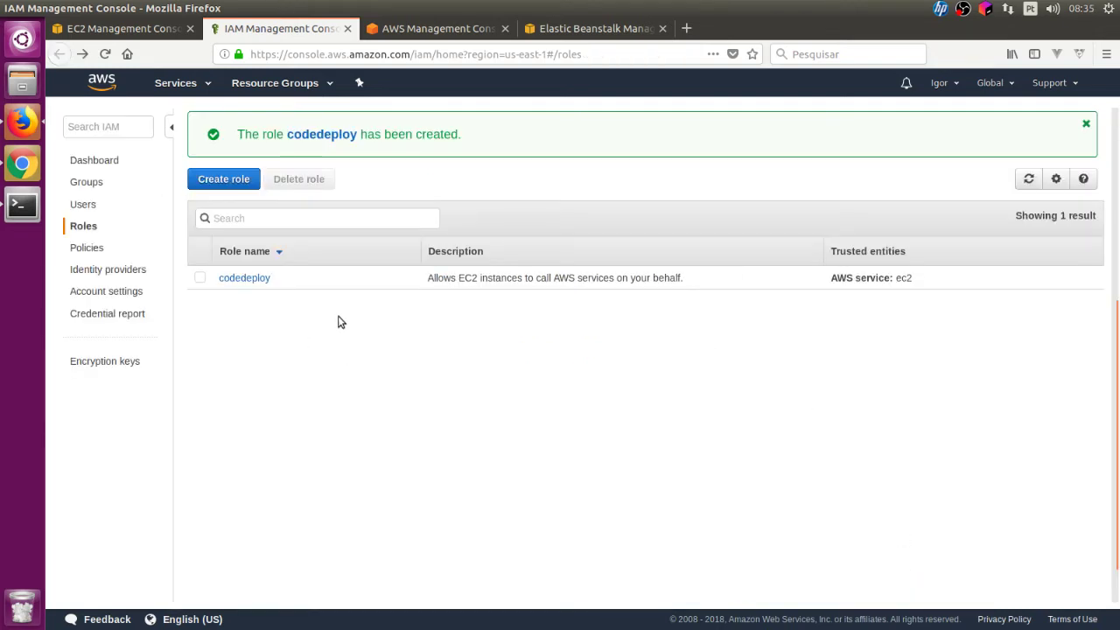
# - Return to the EC2 launch wizard, refresh the IAM role list and assign the codedeploy role to the instance
pyautogui.click(131, 28)
pyautogui.click(541, 314)
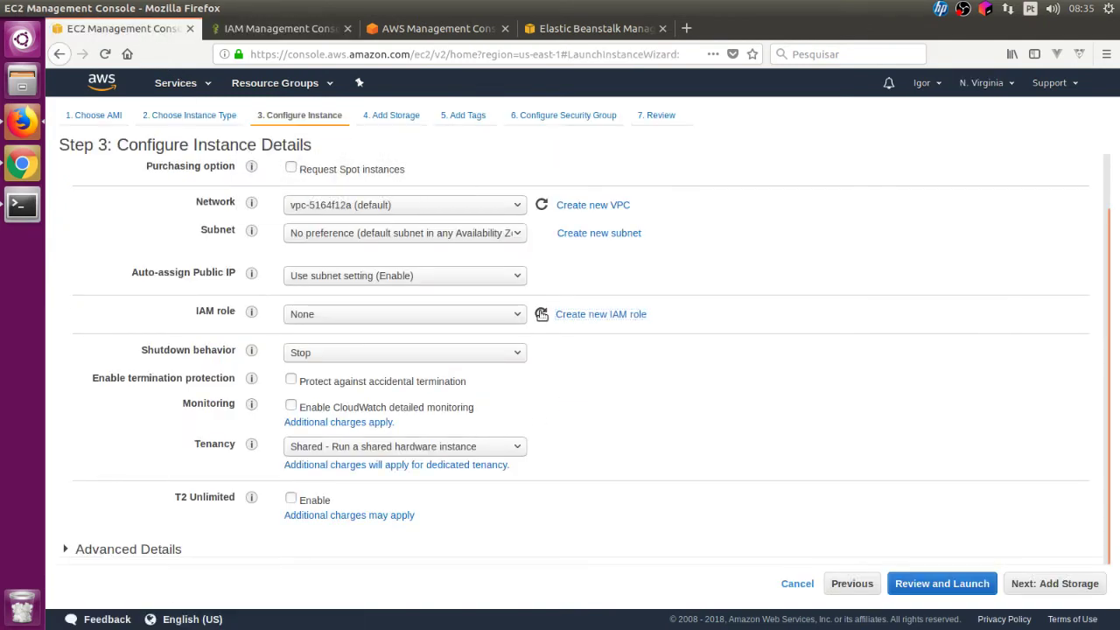
pyautogui.click(505, 317)
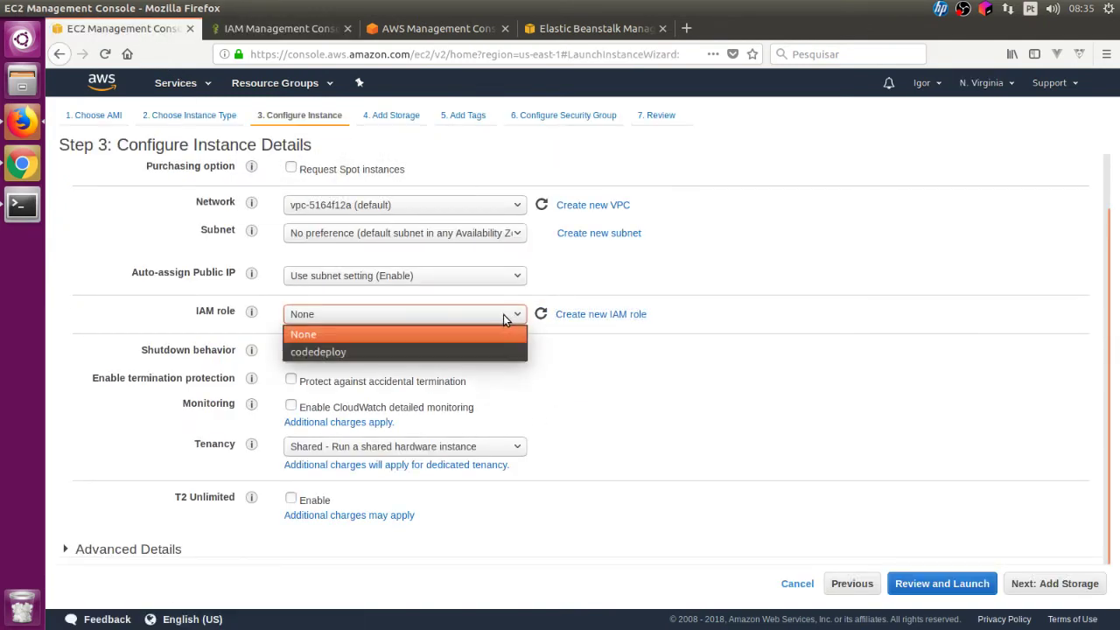
pyautogui.click(478, 351)
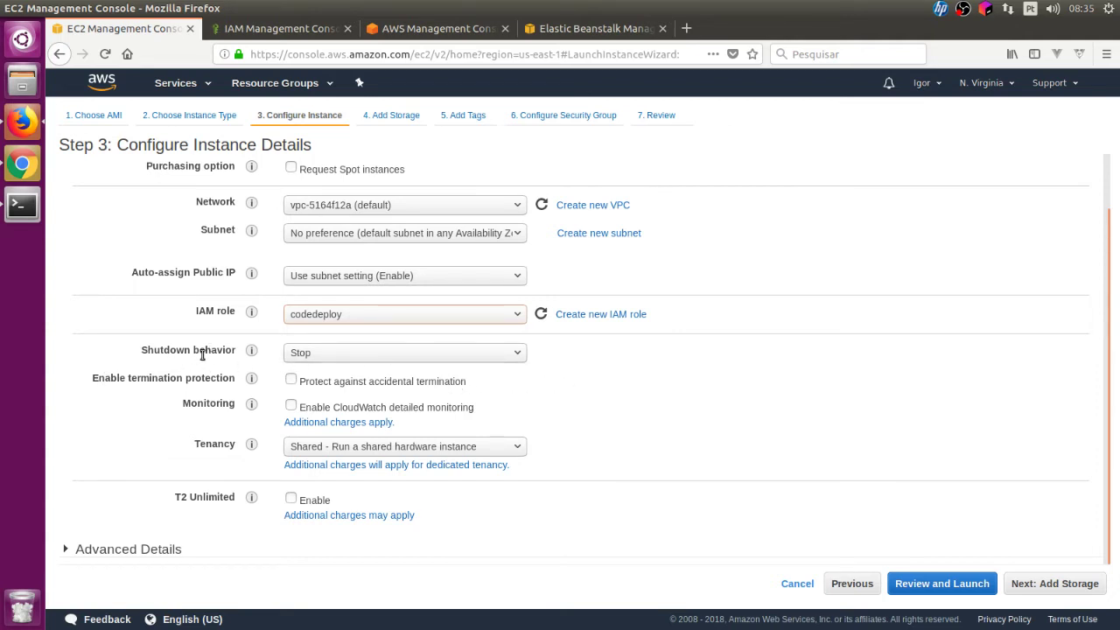
# - Check the shutdown behavior options and enable protection against accidental termination for the instance
pyautogui.click(317, 355)
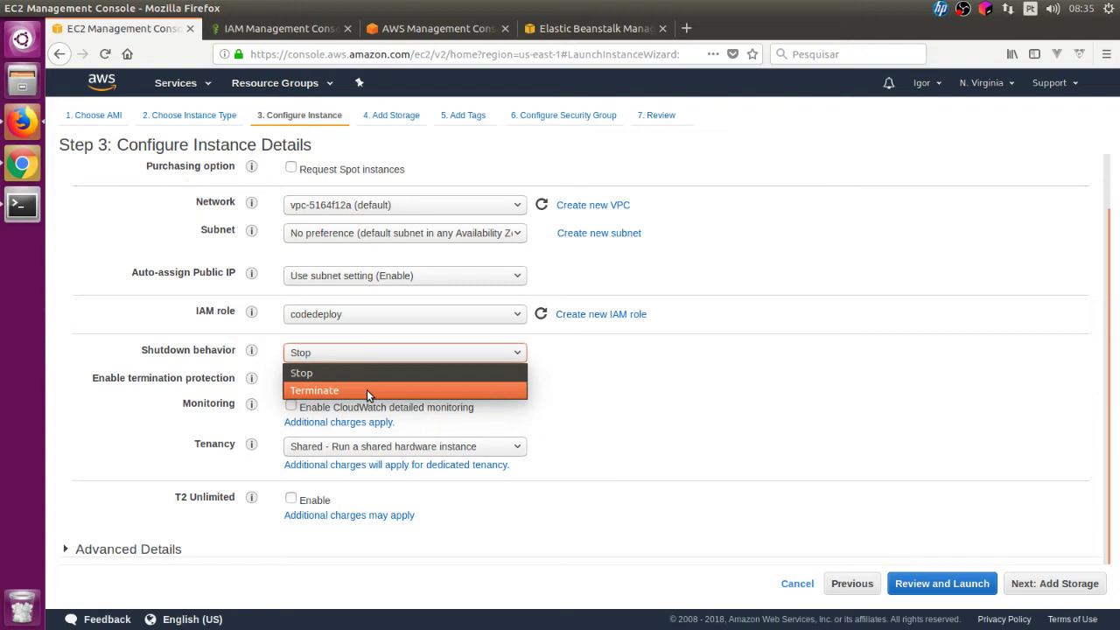
pyautogui.click(739, 443)
pyautogui.click(292, 383)
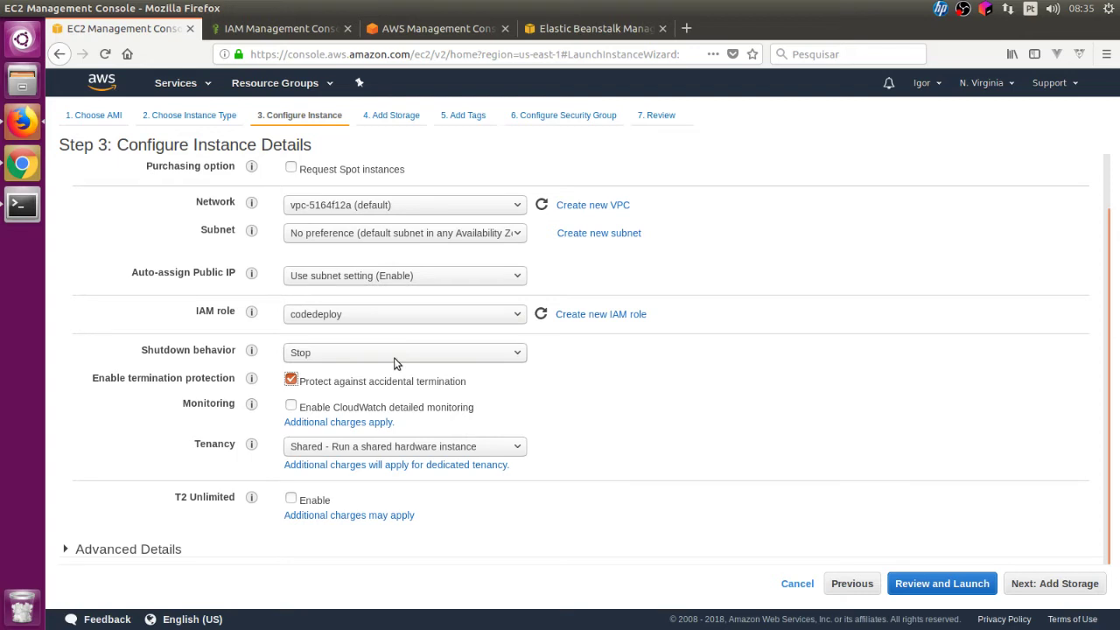
pyautogui.click(291, 408)
pyautogui.click(290, 408)
# - Continue to storage, accept the default root volume of 8 GiB General Purpose SSD and proceed to the tags
pyautogui.click(1038, 582)
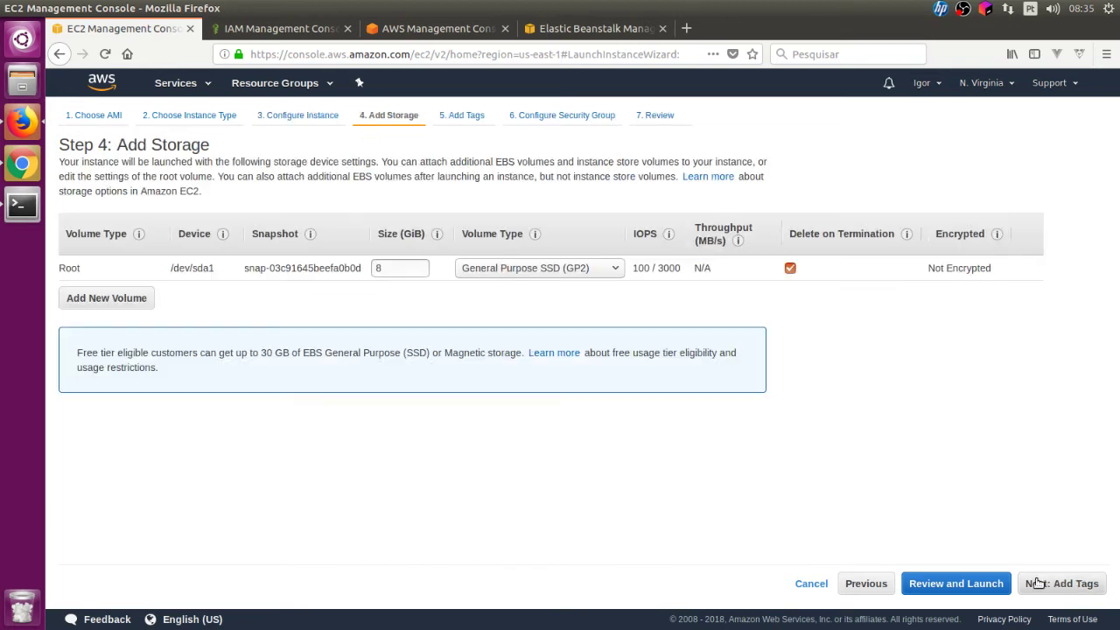
pyautogui.doubleClick(394, 267)
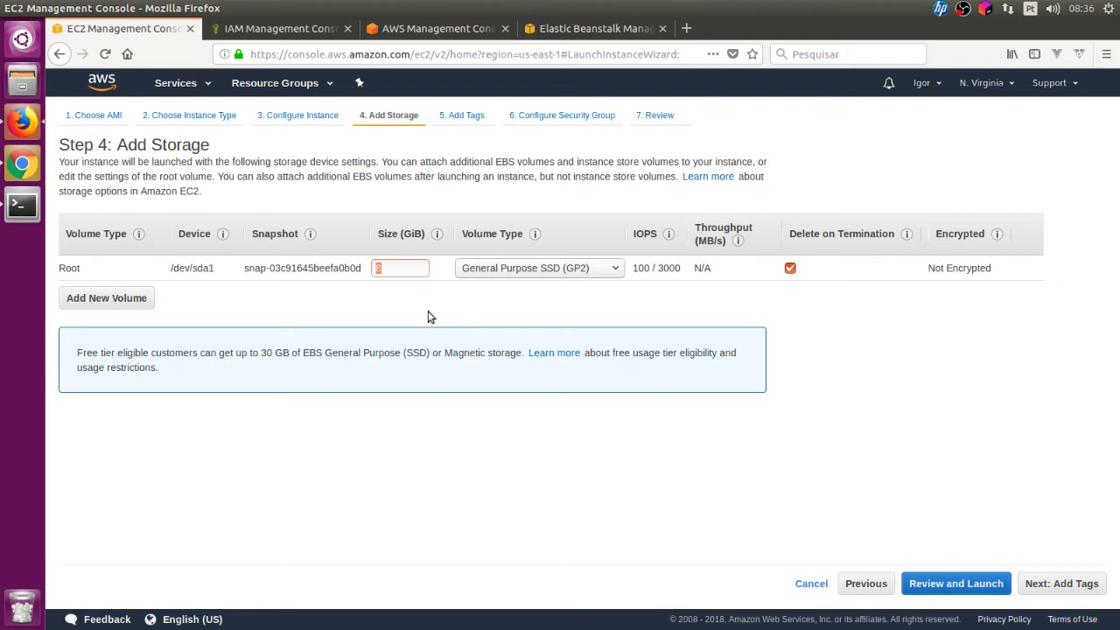
pyautogui.click(1057, 582)
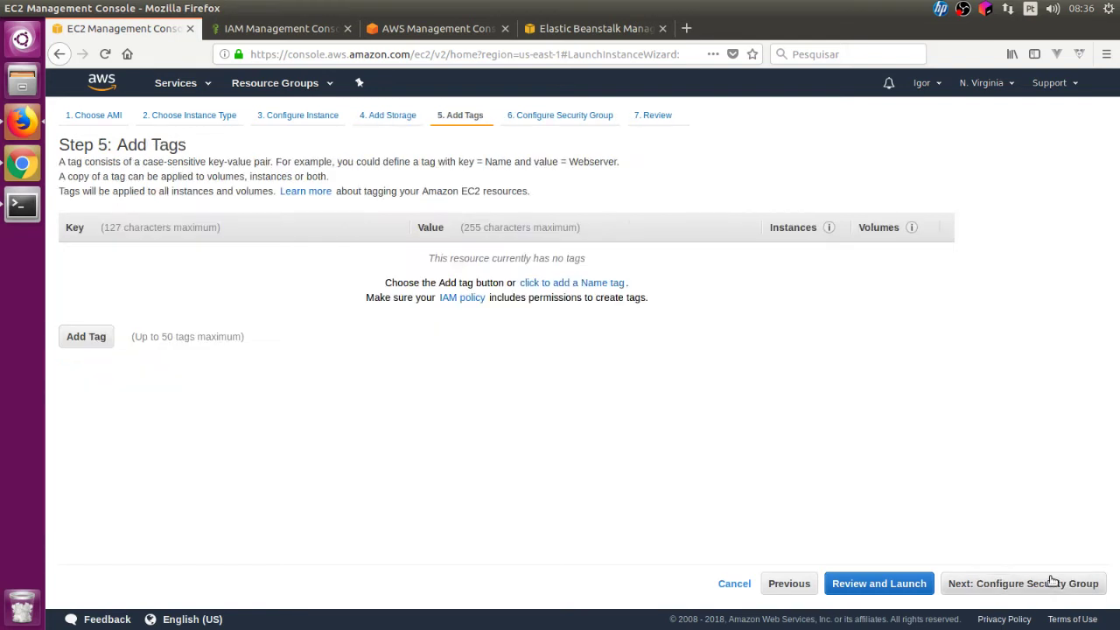
# - Add a tag with key name and value webapp, and proceed to the security group configuration
pyautogui.click(77, 338)
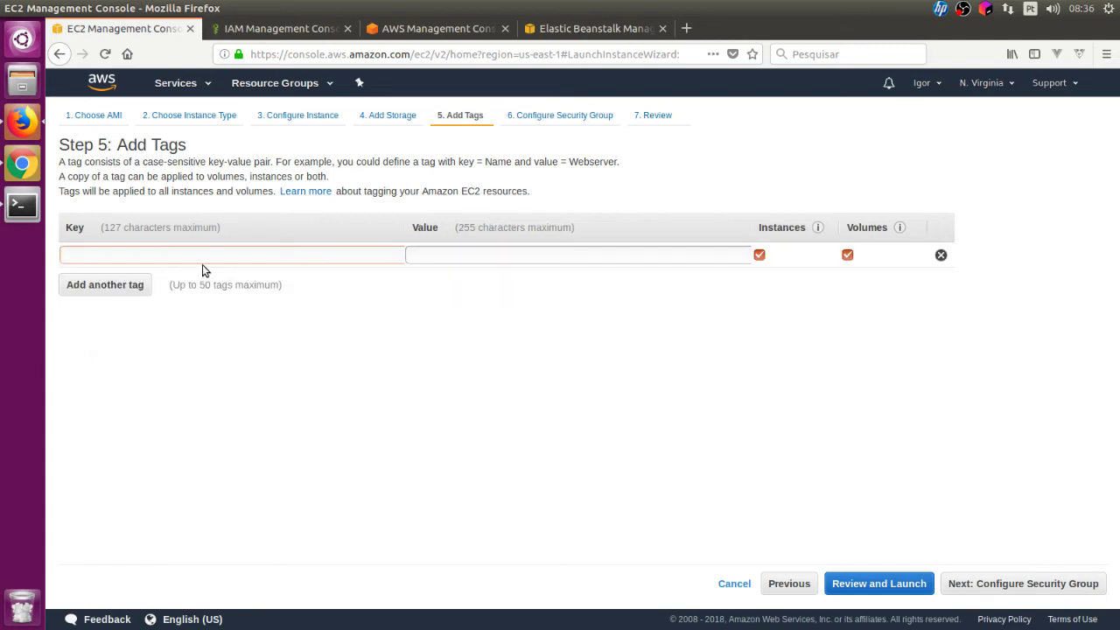
pyautogui.write('name')
pyautogui.press('Tab')
pyautogui.write('webapp')
pyautogui.click(1017, 585)
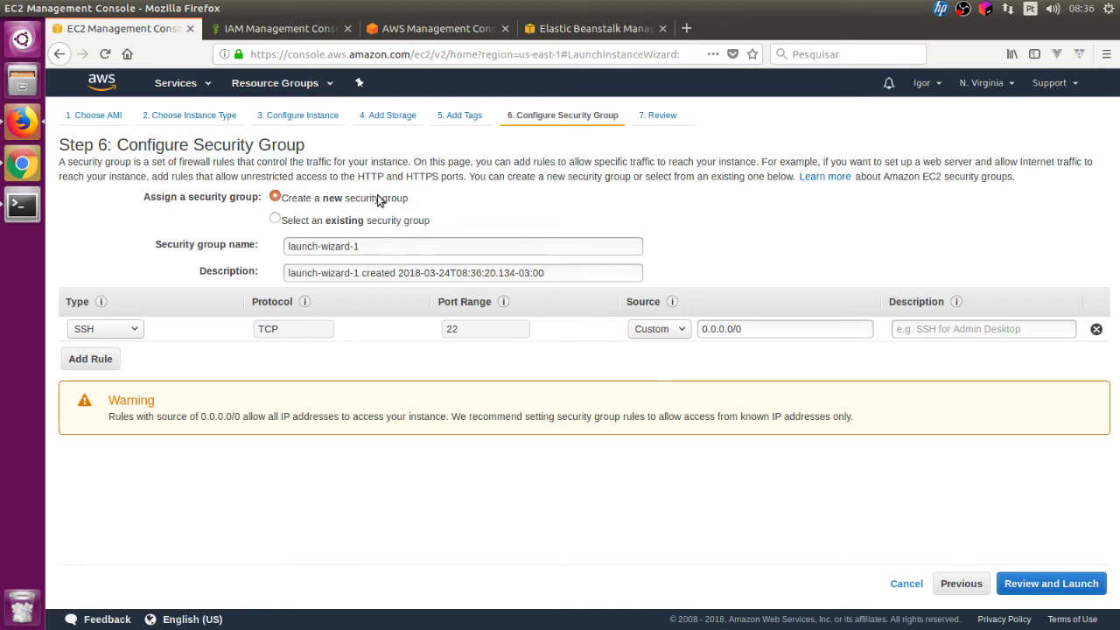
# - Look at the existing security groups, return to creating a new one and check its name and description
pyautogui.click(355, 223)
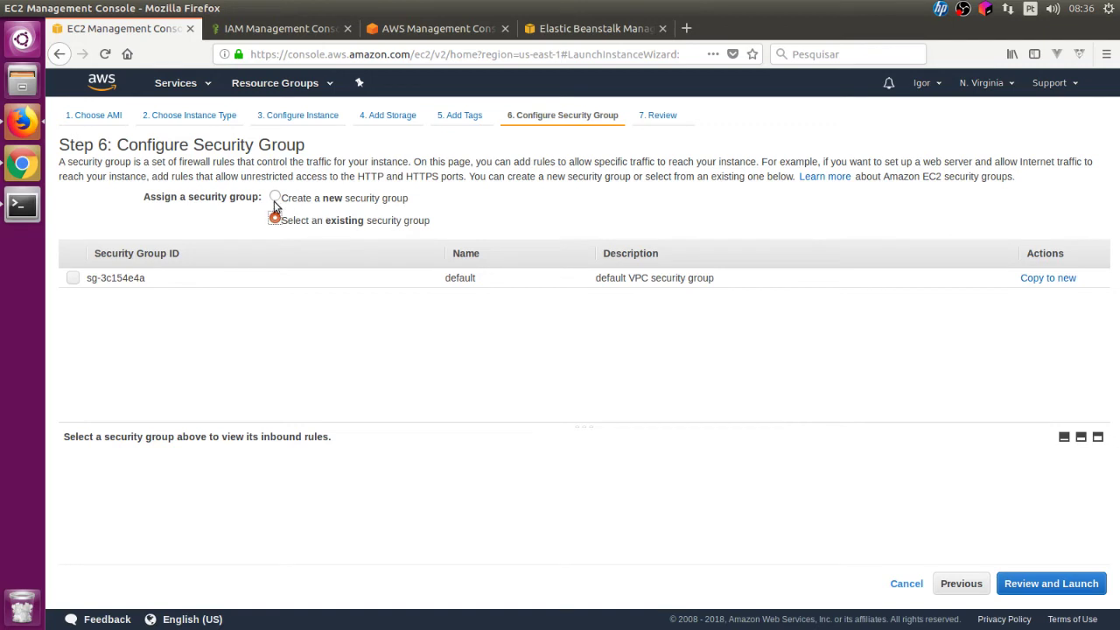
pyautogui.click(275, 198)
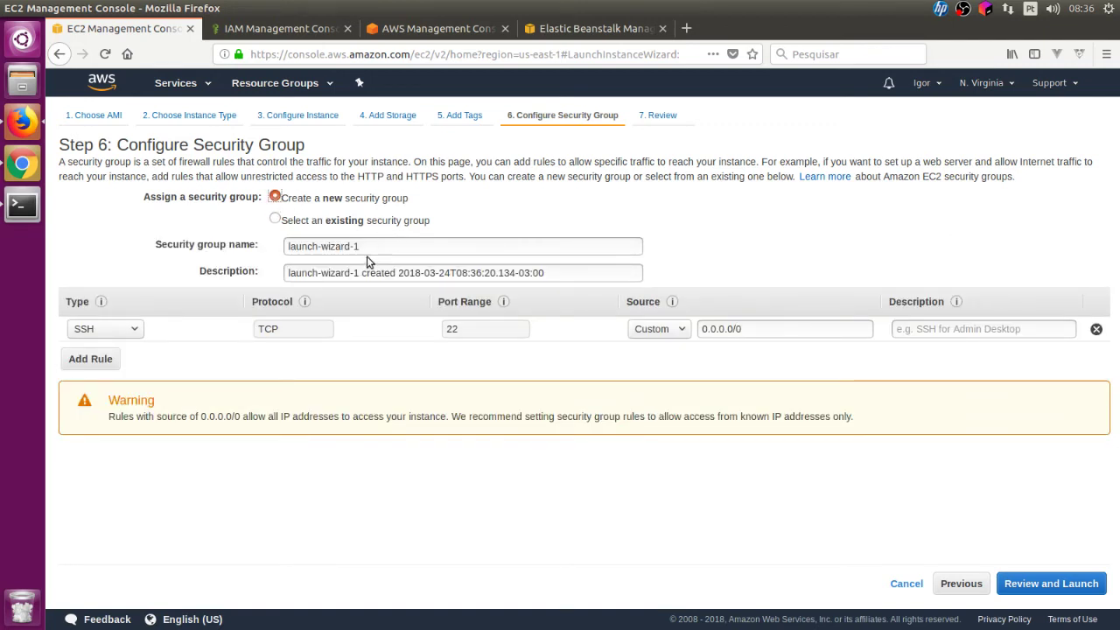
pyautogui.tripleClick(586, 274)
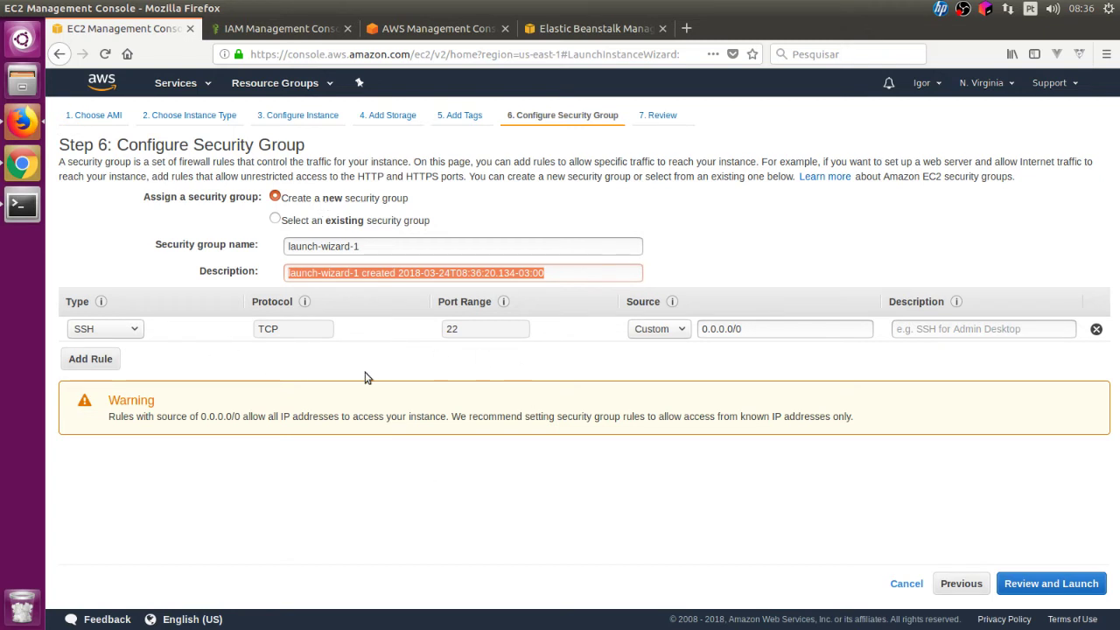
# - Add an HTTP rule to the new security group
pyautogui.click(102, 369)
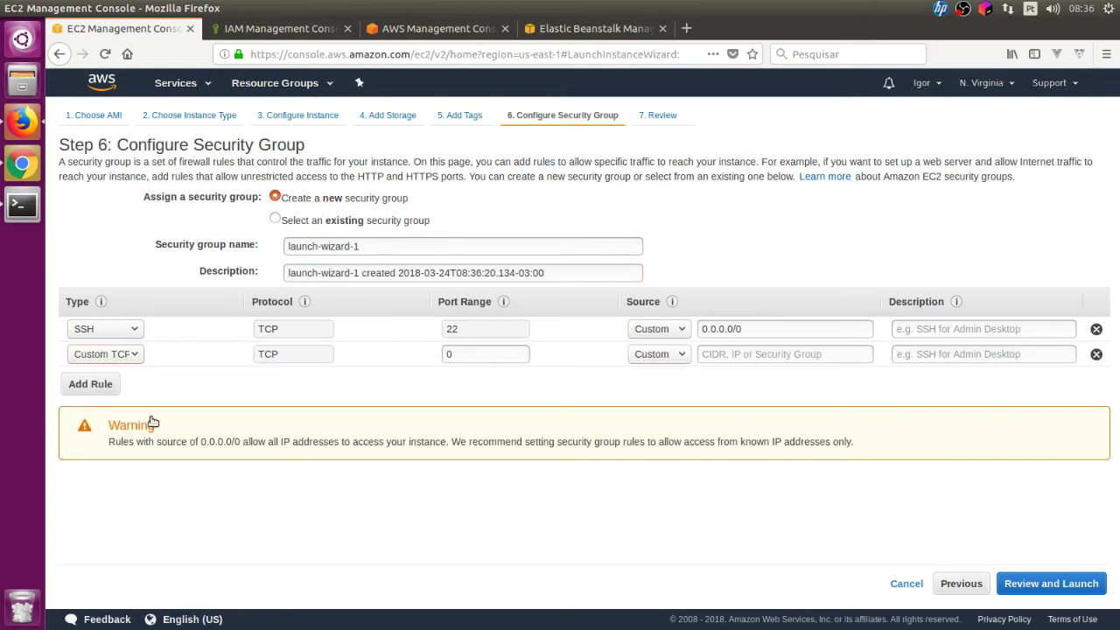
pyautogui.click(137, 354)
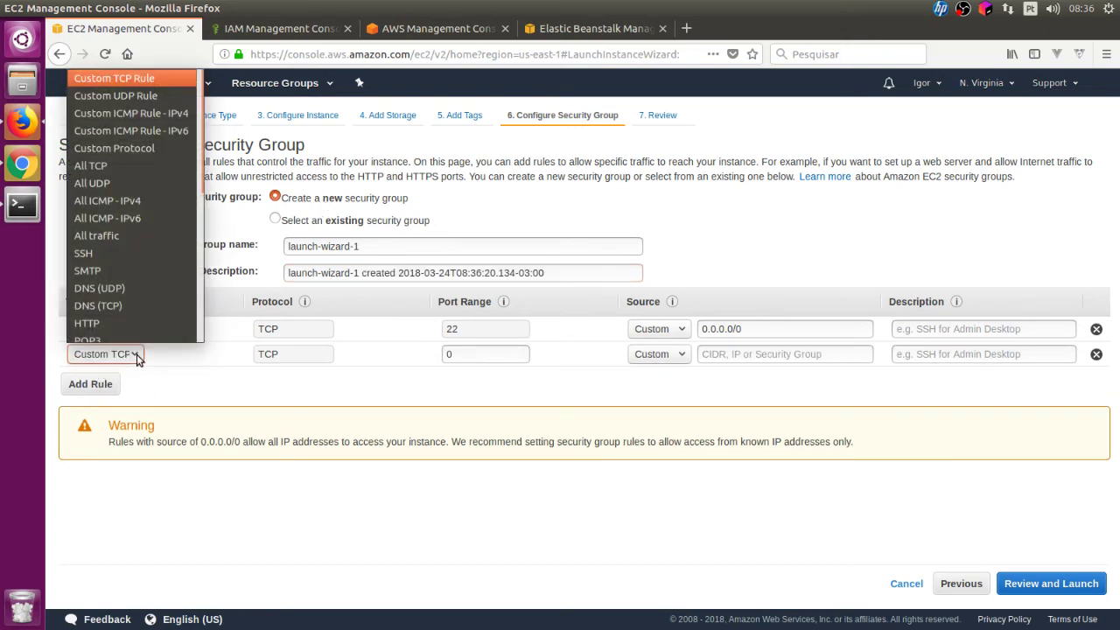
pyautogui.scroll(-5, 141, 275)
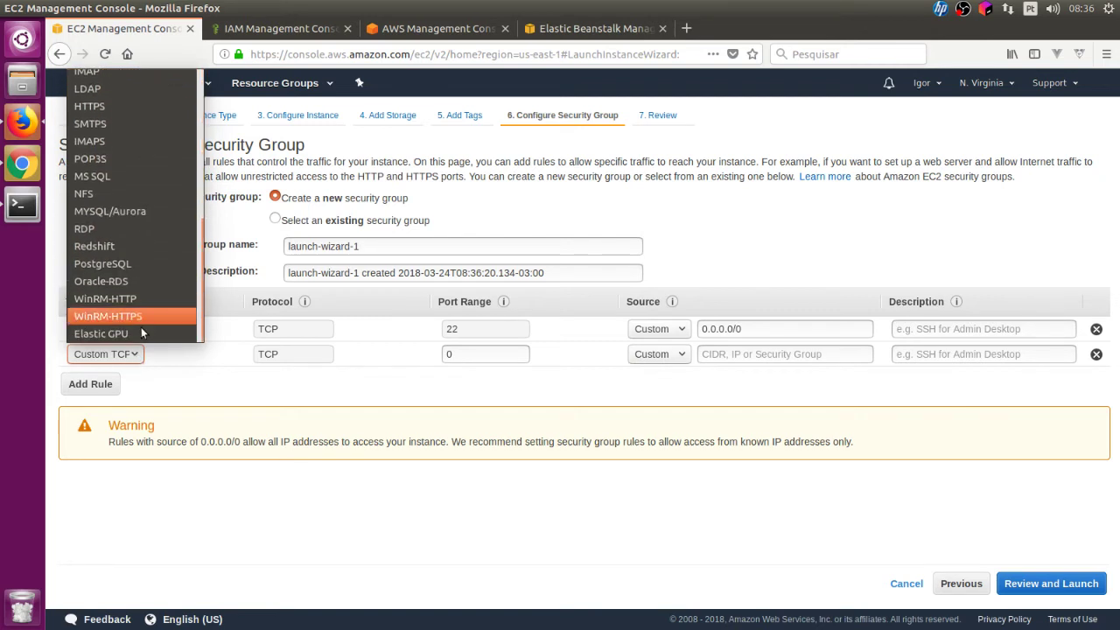
pyautogui.scroll(8, 163, 250)
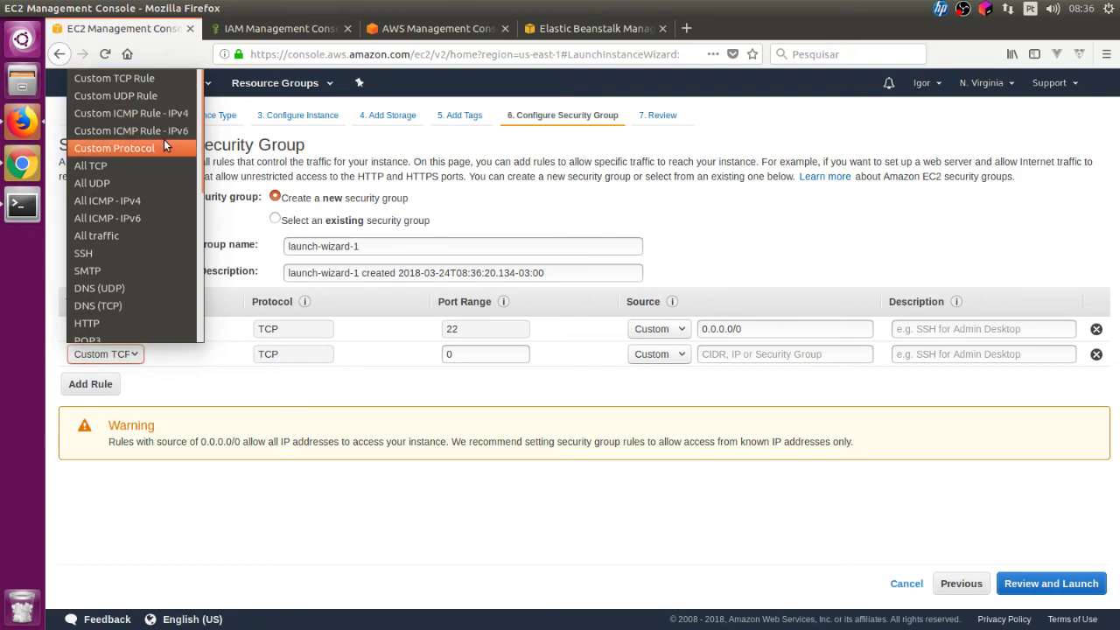
pyautogui.scroll(-2, 164, 139)
pyautogui.click(124, 252)
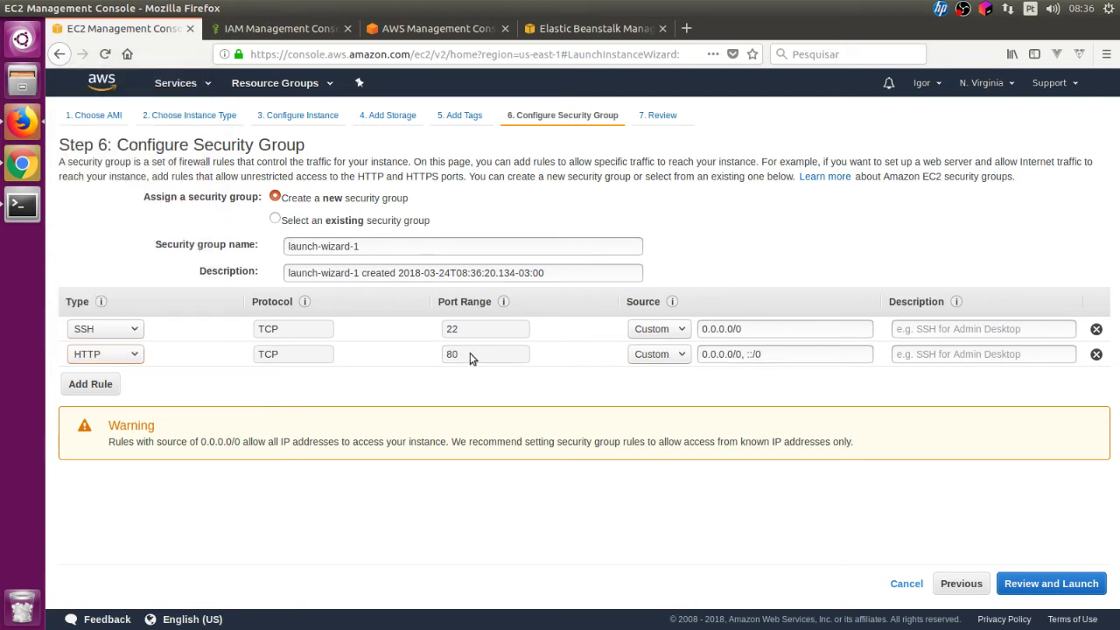
# - Try My IP as the source of the HTTP rule and set the source to Anywhere
pyautogui.click(667, 355)
pyautogui.click(673, 383)
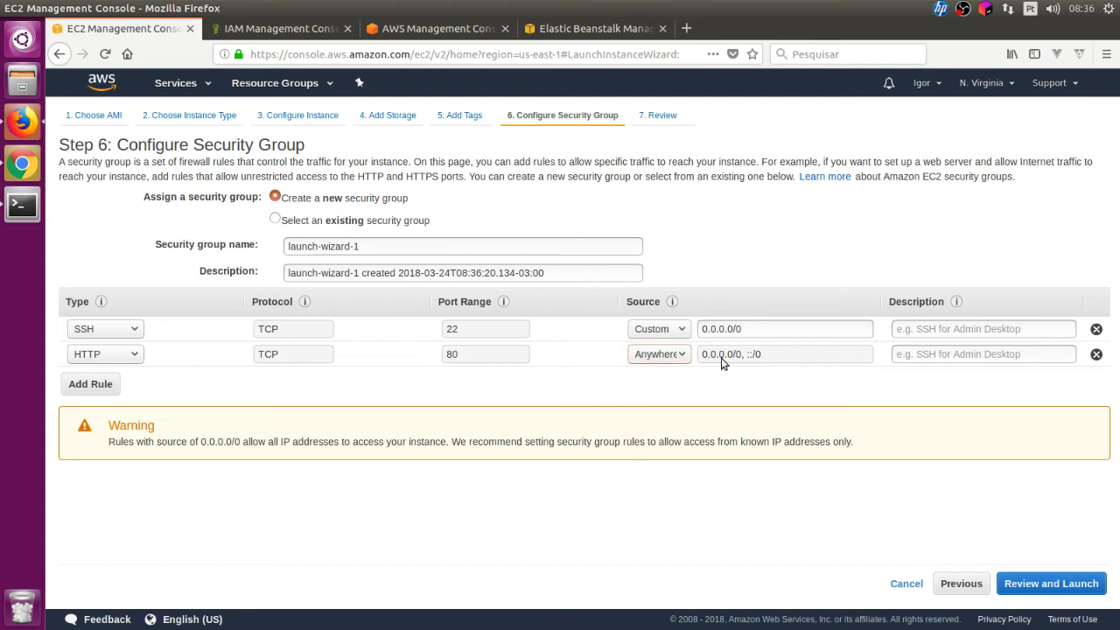
pyautogui.click(678, 355)
pyautogui.click(665, 409)
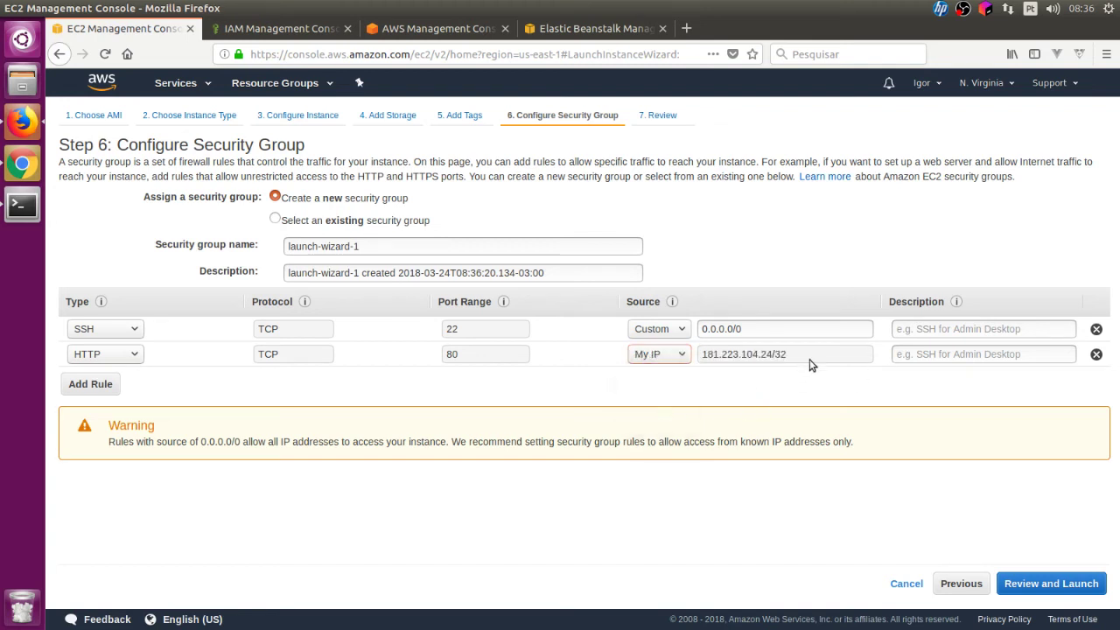
pyautogui.click(658, 359)
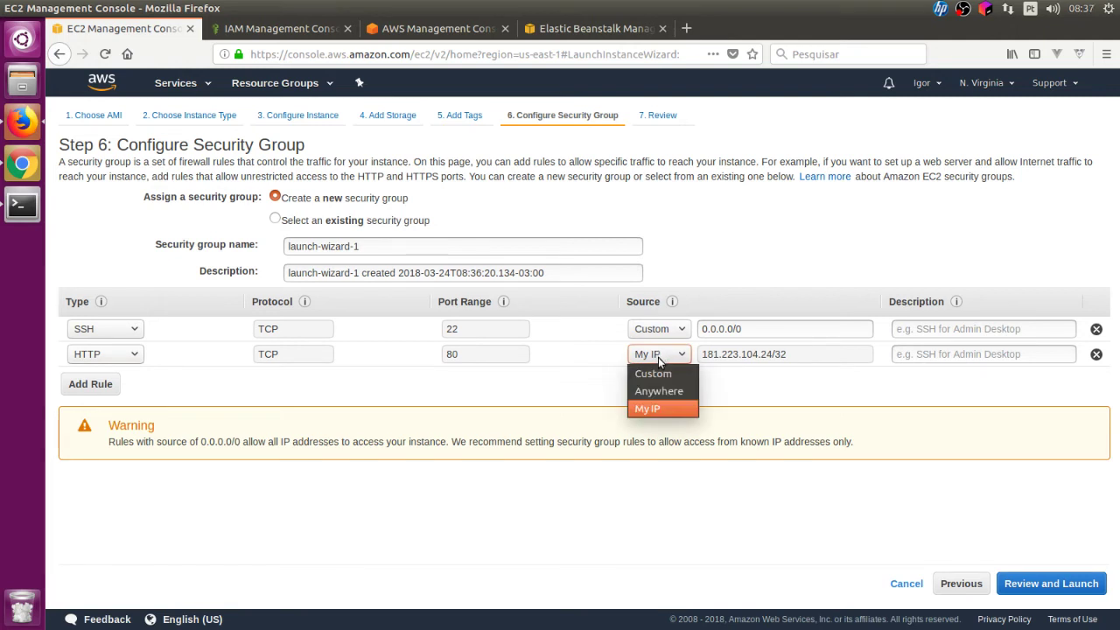
pyautogui.click(657, 386)
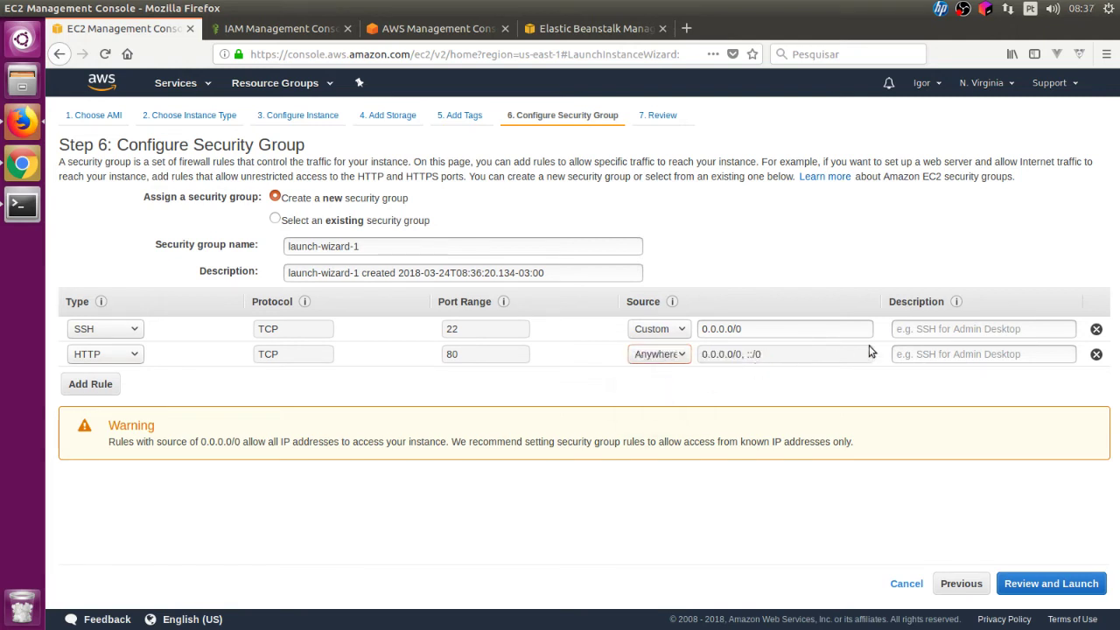
# - Check the HTTP rule's type and description fields and the source options of the SSH rule
pyautogui.click(925, 354)
pyautogui.click(125, 360)
pyautogui.click(125, 366)
pyautogui.click(678, 329)
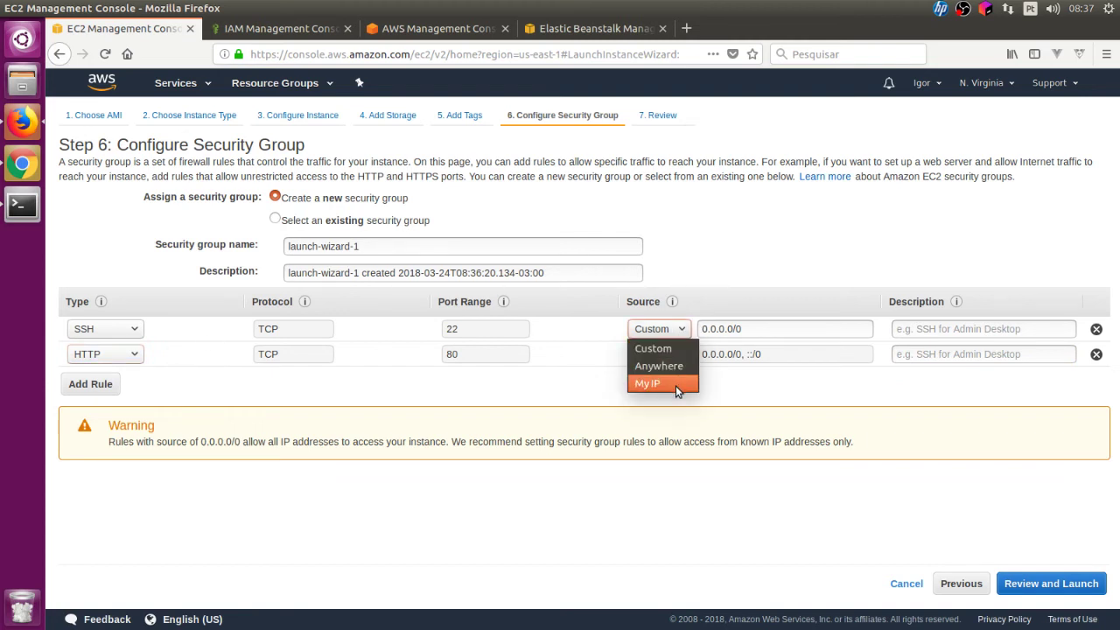
pyautogui.click(680, 366)
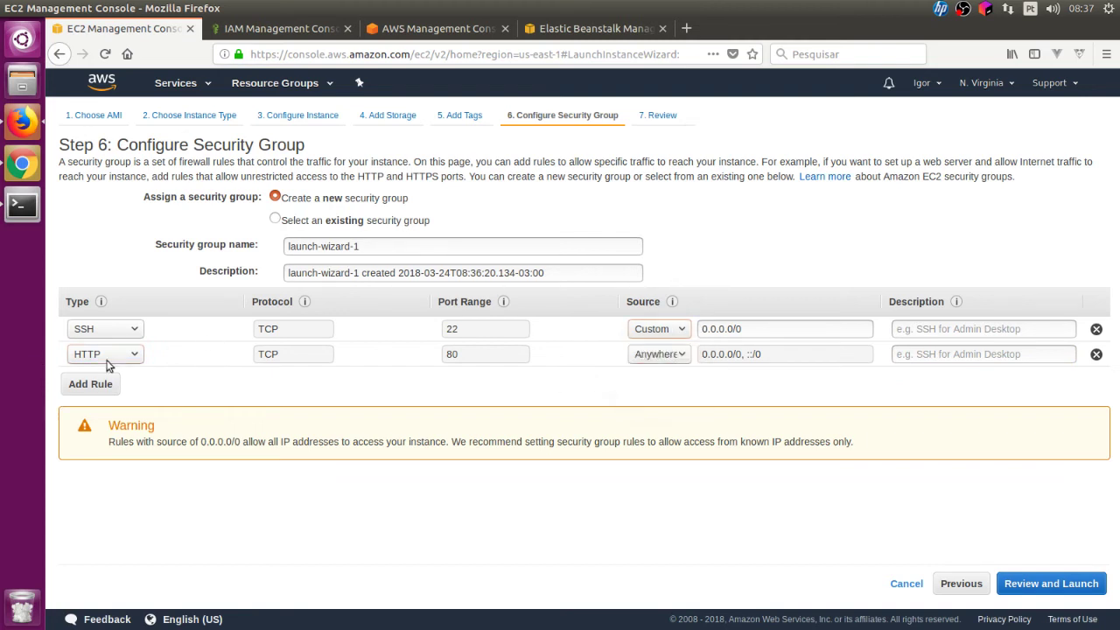
# - Add a MYSQL/Aurora rule to the security group with Anywhere as its source
pyautogui.click(90, 383)
pyautogui.click(131, 378)
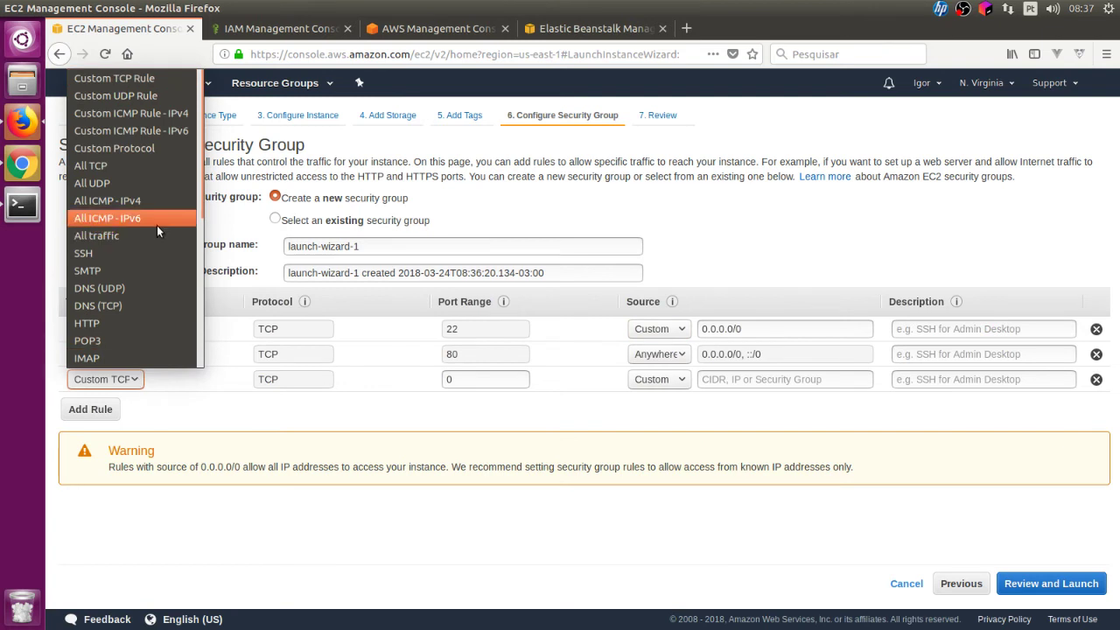
pyautogui.scroll(-3, 157, 229)
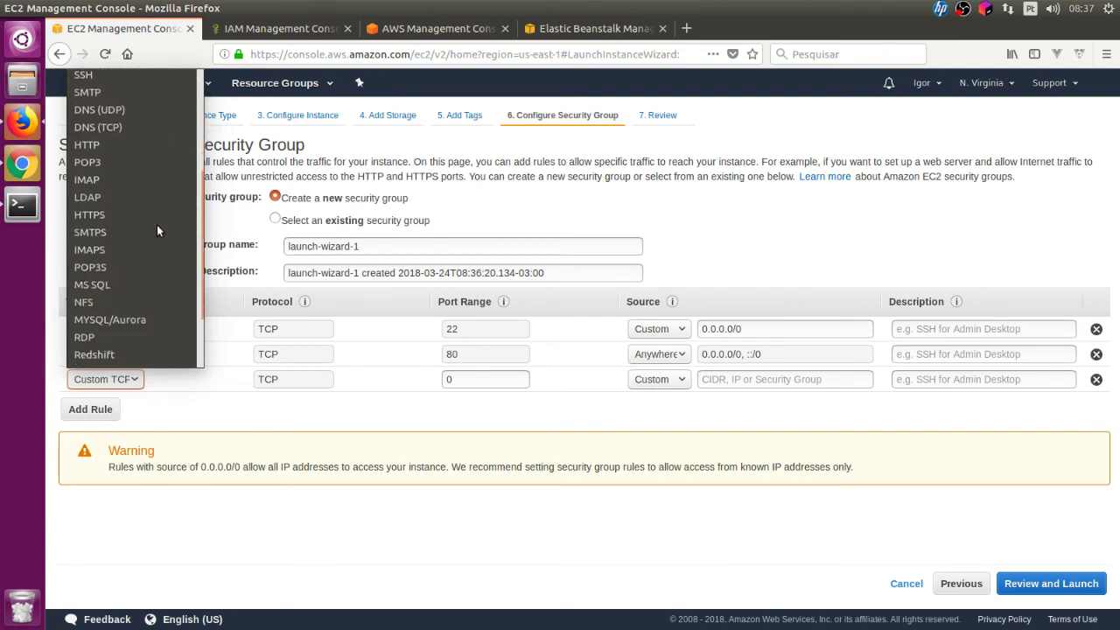
pyautogui.click(158, 326)
pyautogui.click(117, 380)
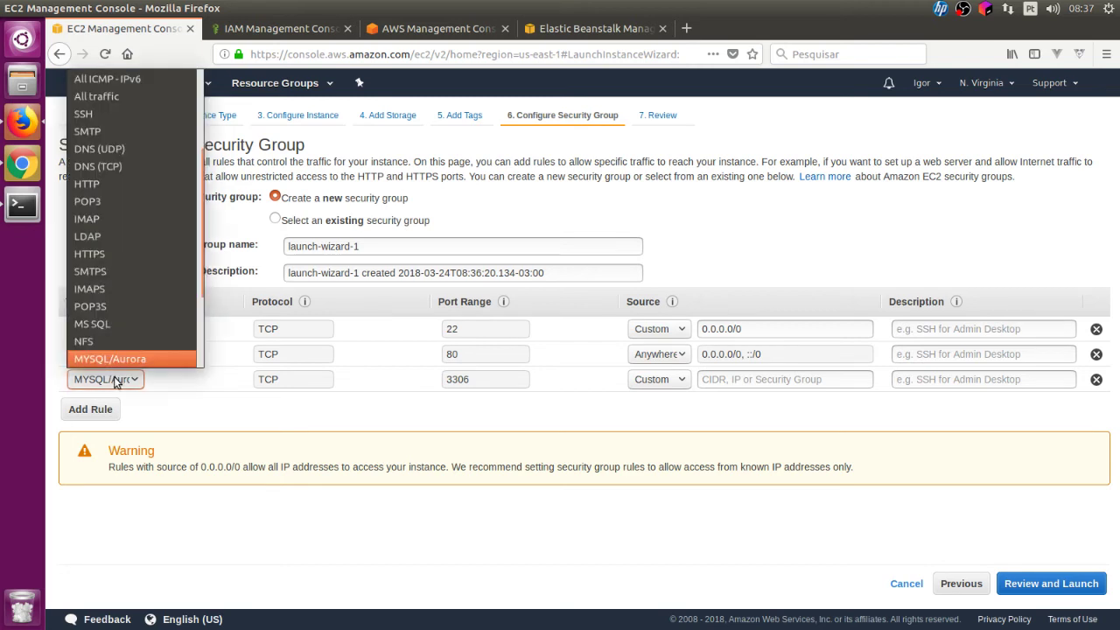
pyautogui.click(318, 391)
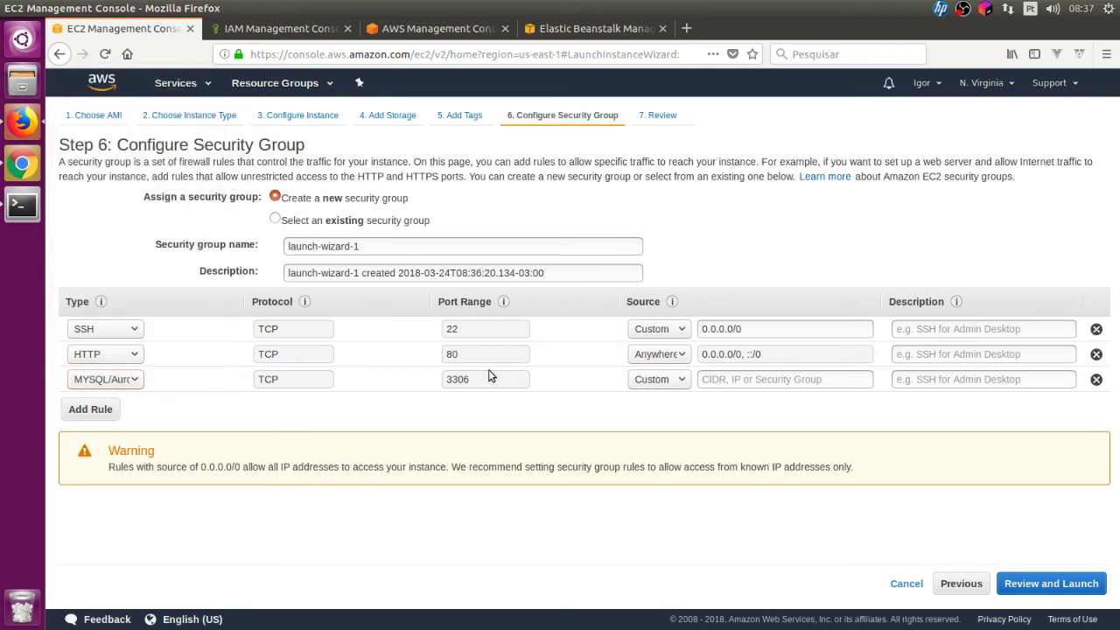
pyautogui.click(673, 381)
pyautogui.click(658, 416)
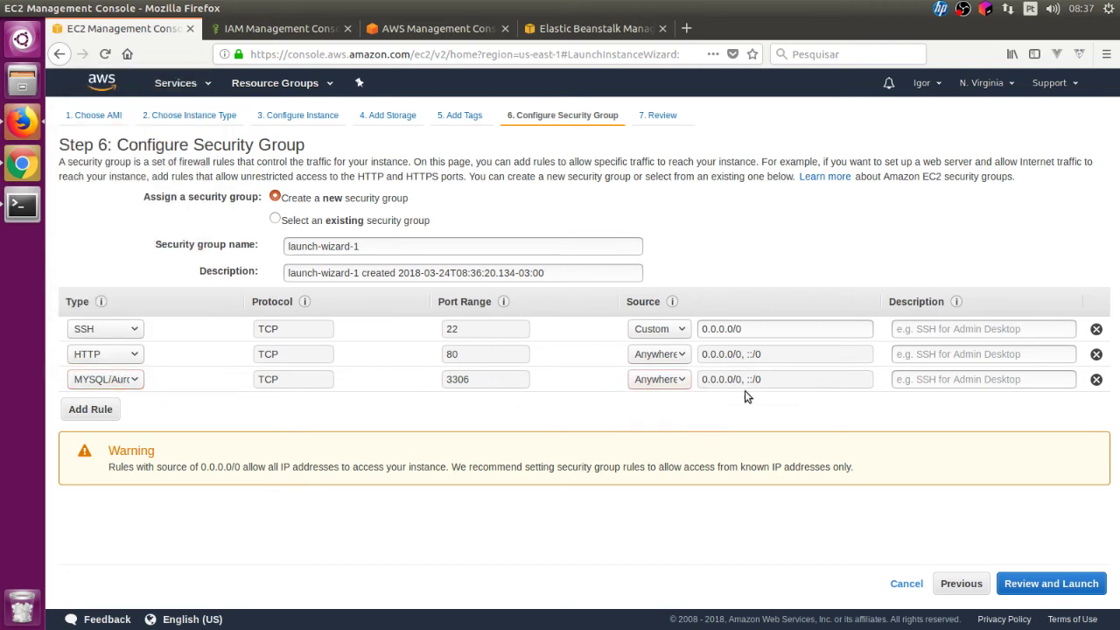
pyautogui.click(91, 410)
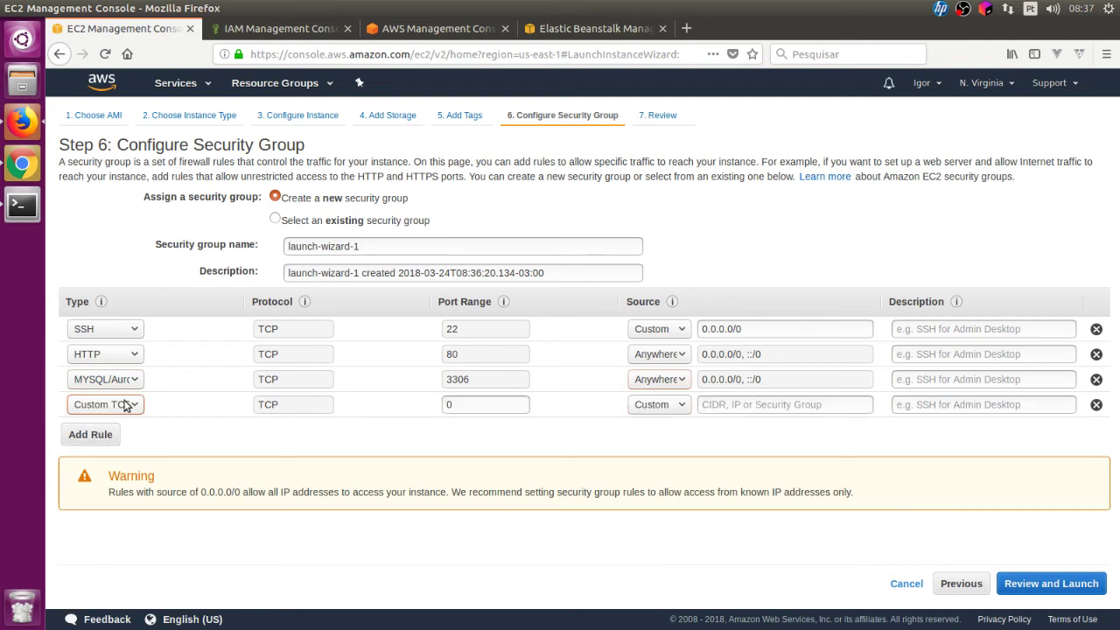
pyautogui.click(105, 405)
pyautogui.scroll(-2, 134, 358)
pyautogui.scroll(-2, 134, 358)
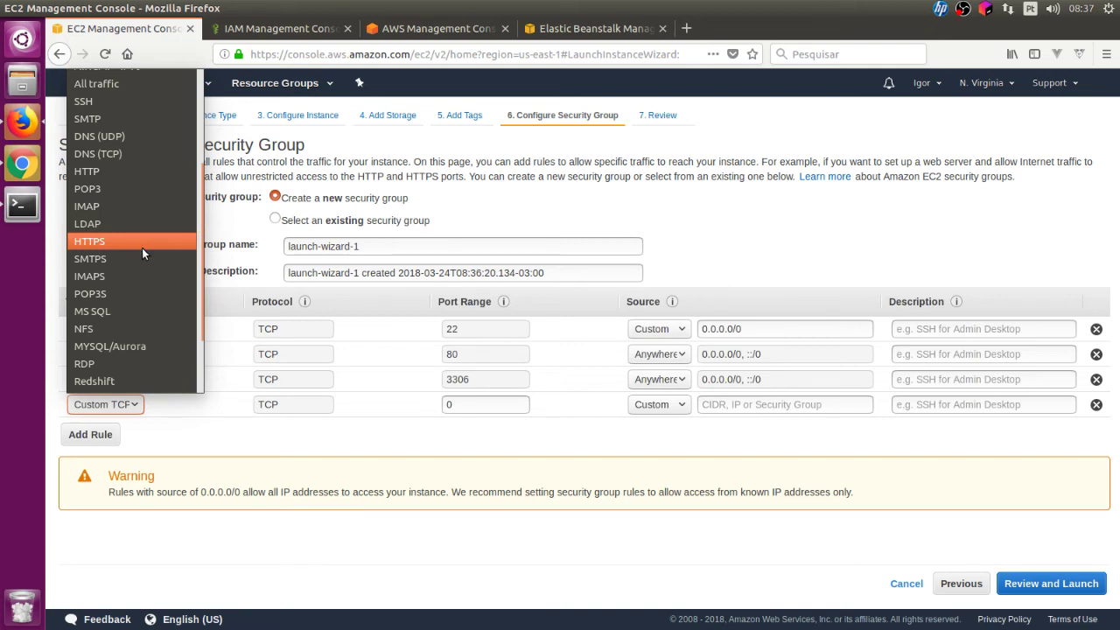
pyautogui.scroll(-2, 142, 247)
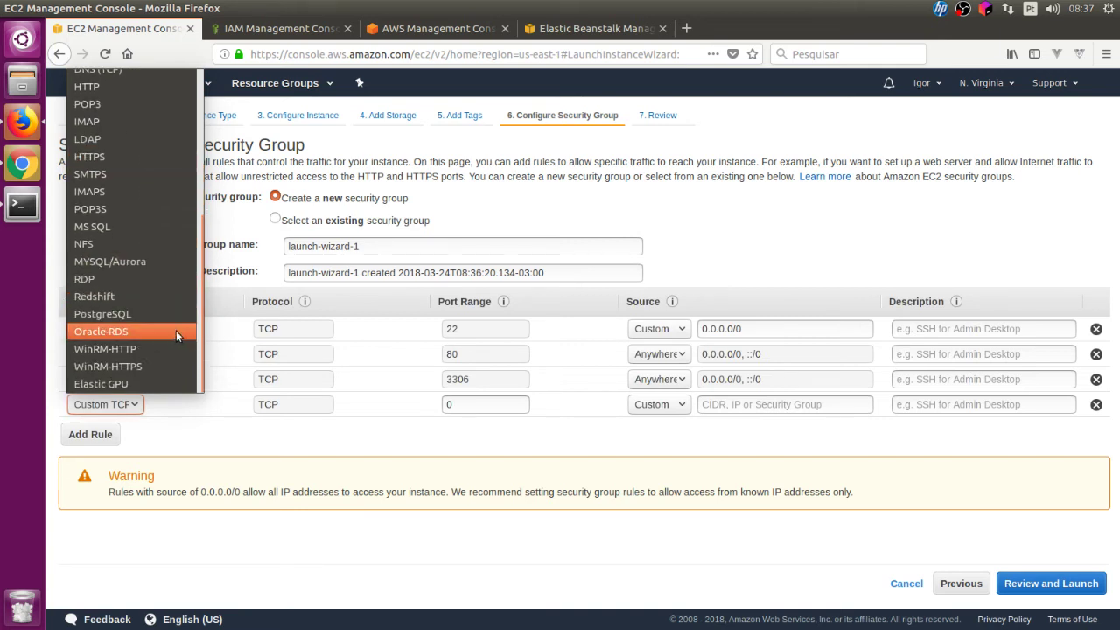
pyautogui.scroll(5, 152, 348)
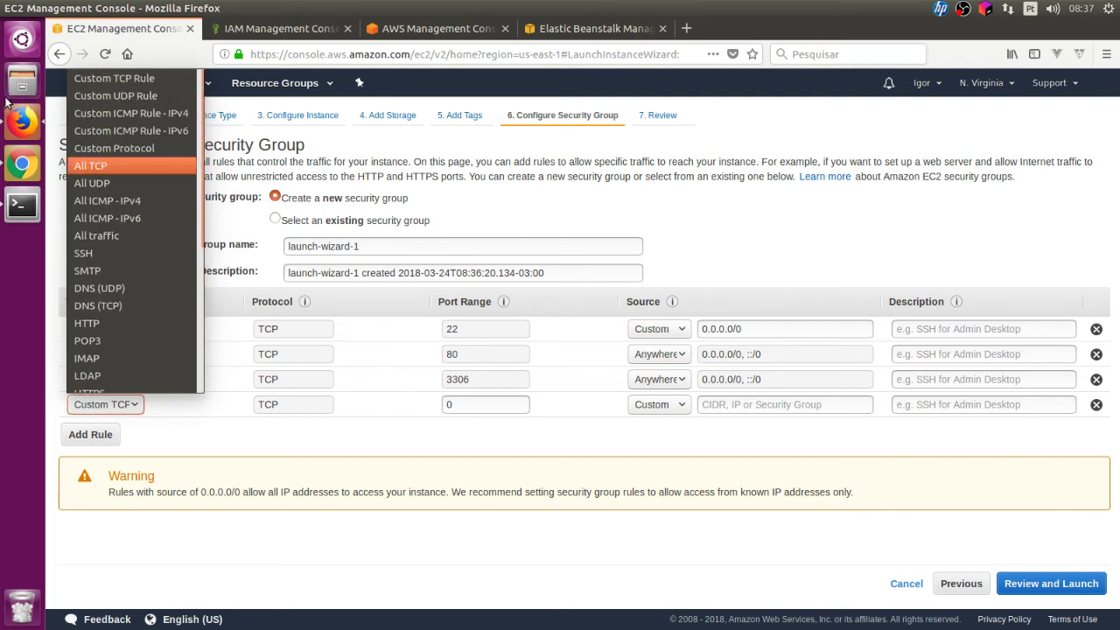
pyautogui.click(283, 430)
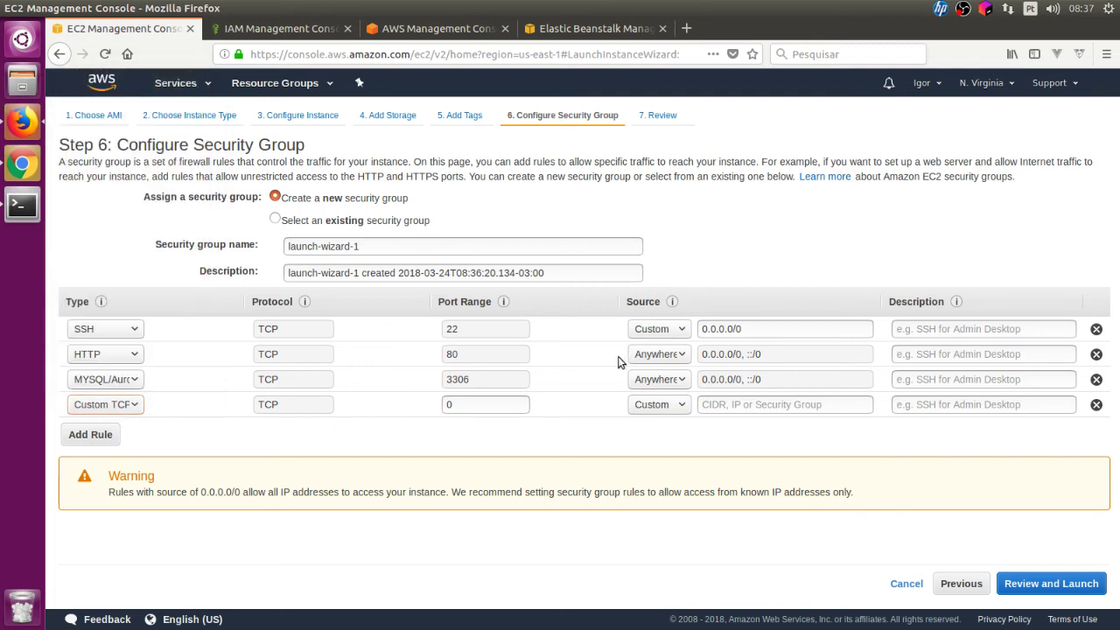
pyautogui.click(1096, 406)
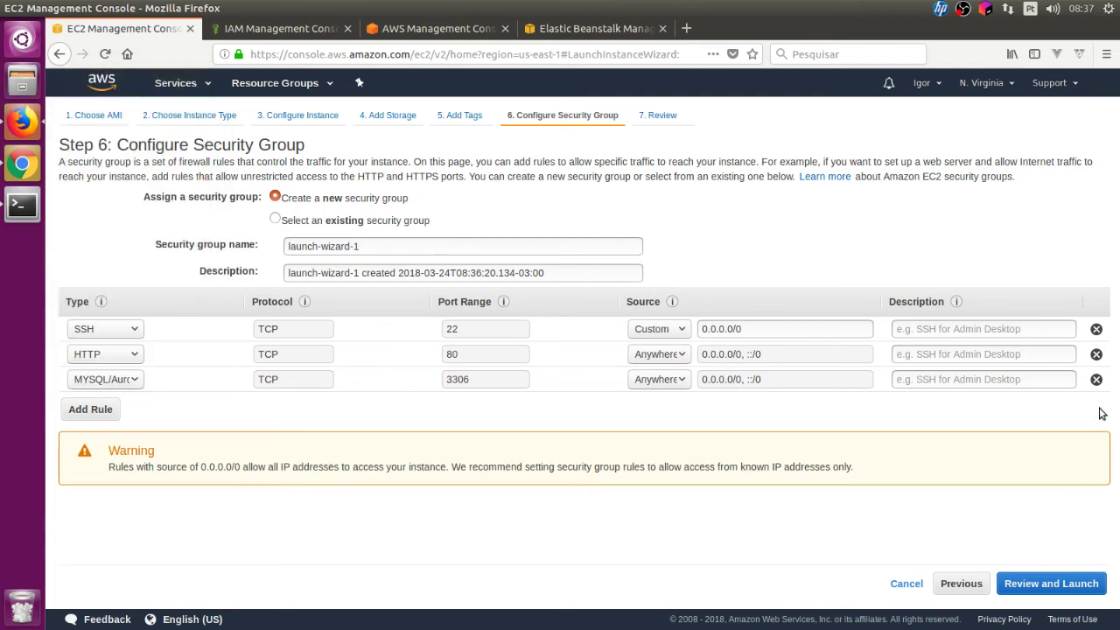
# - Review the instance type and security group rules of the launch configuration and proceed to the key pair selection
pyautogui.click(1032, 583)
pyautogui.scroll(-4, 863, 300)
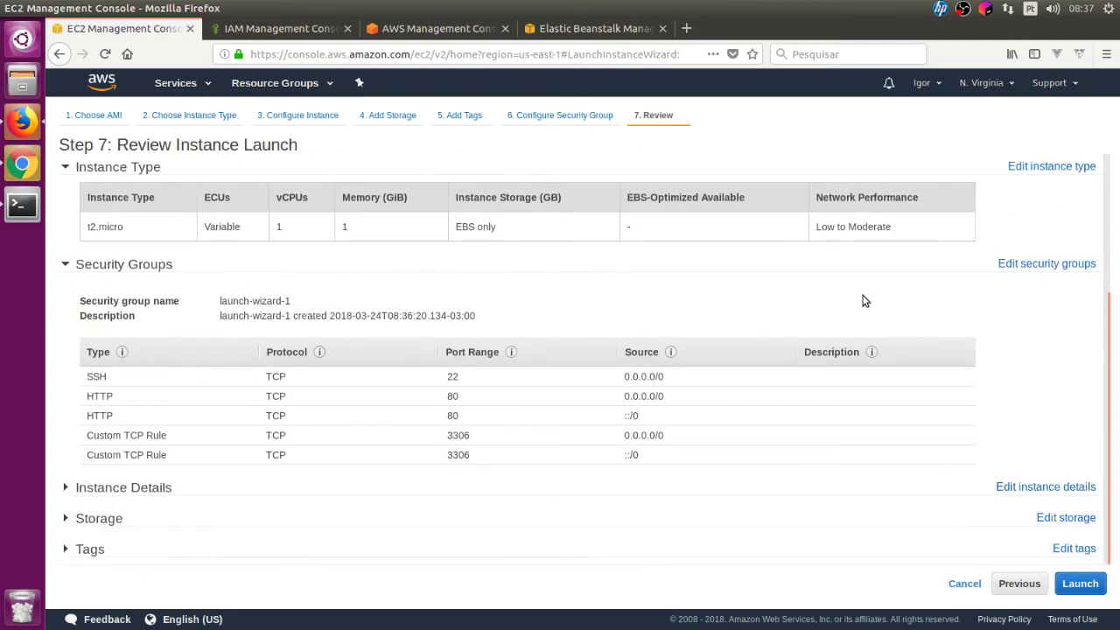
pyautogui.click(1082, 586)
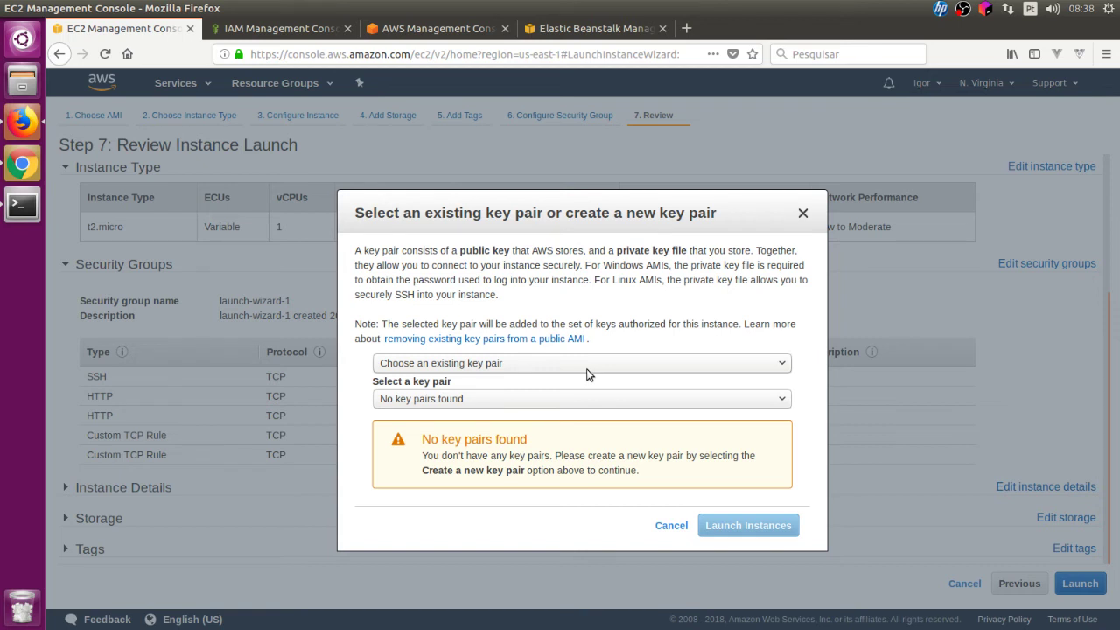
# - Check the available key pair options and the list of existing key pairs
pyautogui.click(586, 368)
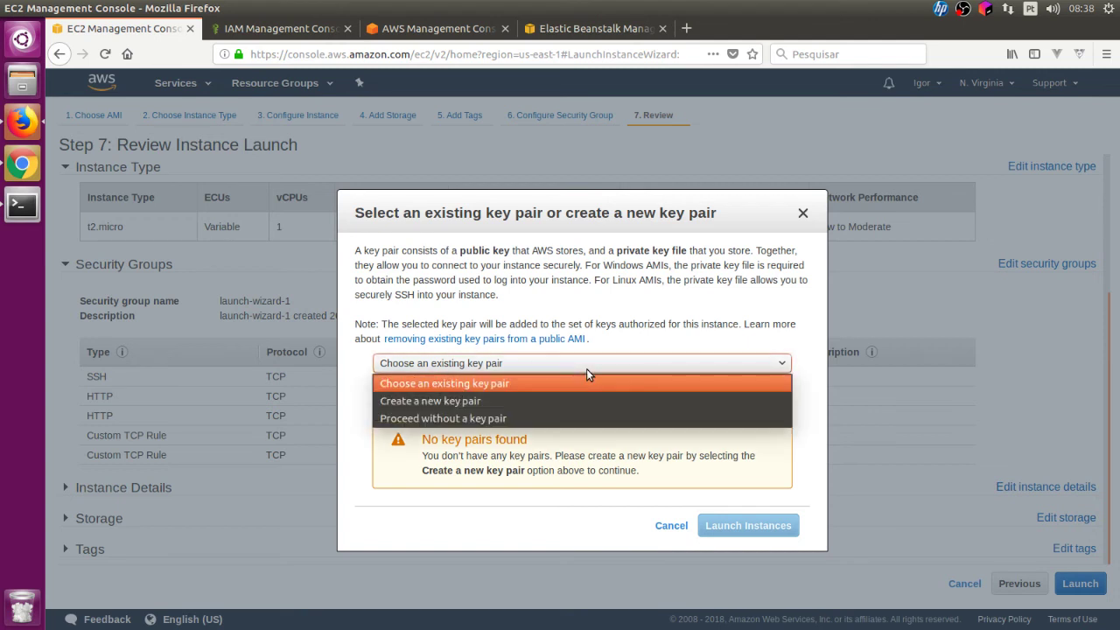
pyautogui.click(622, 295)
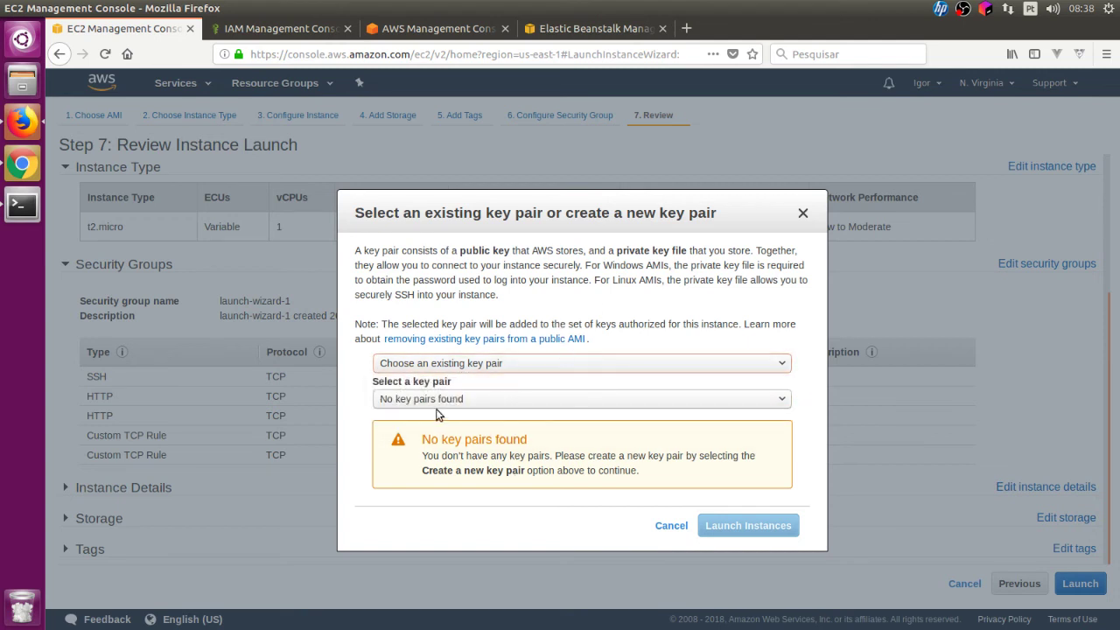
pyautogui.click(438, 398)
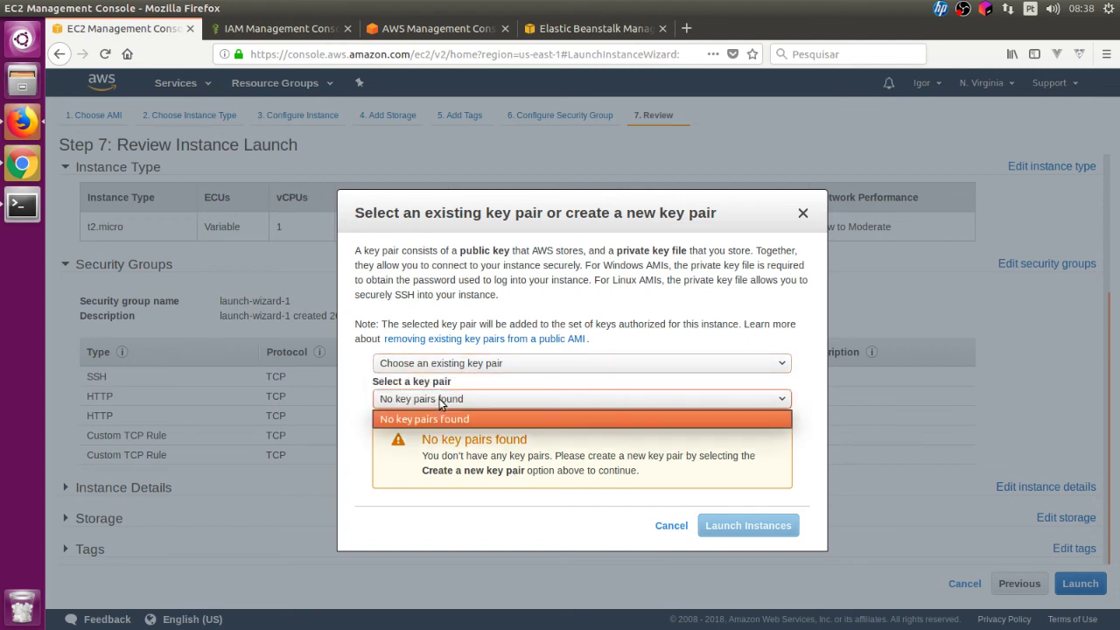
# - Create a new key pair named webapp and save its private key file webapp.pem to disk
pyautogui.click(497, 366)
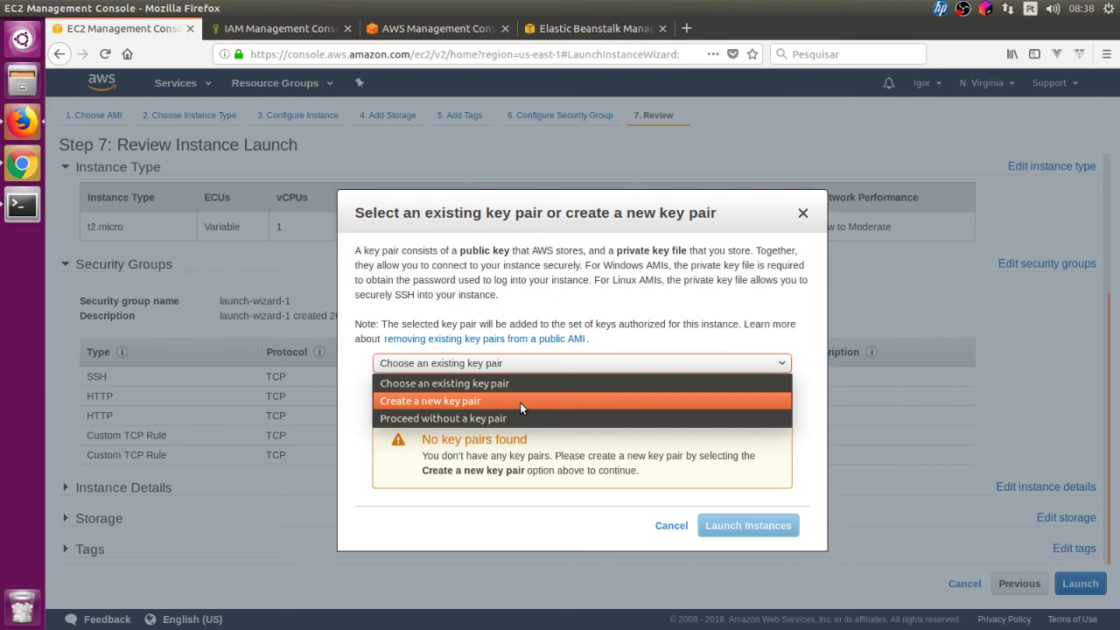
pyautogui.click(520, 402)
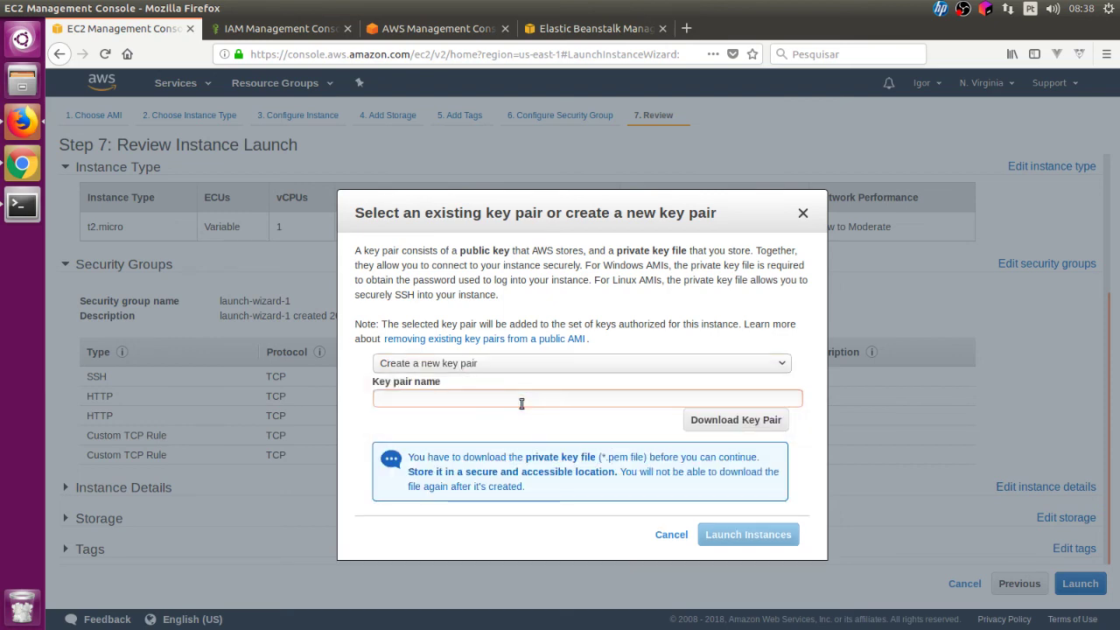
pyautogui.write('webapp')
pyautogui.click(700, 422)
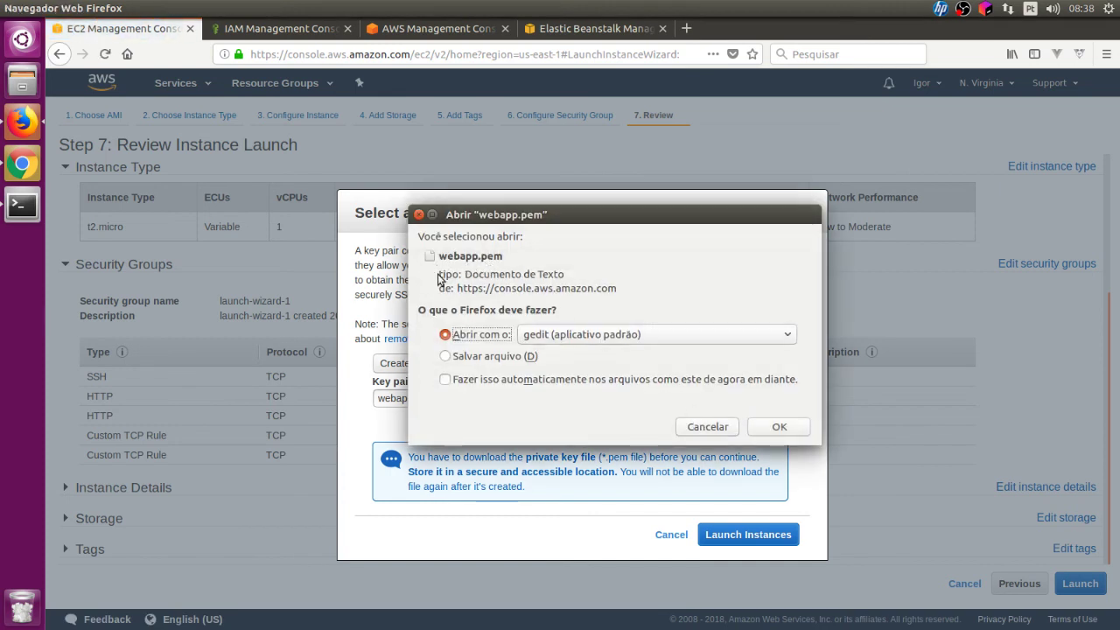
pyautogui.click(470, 358)
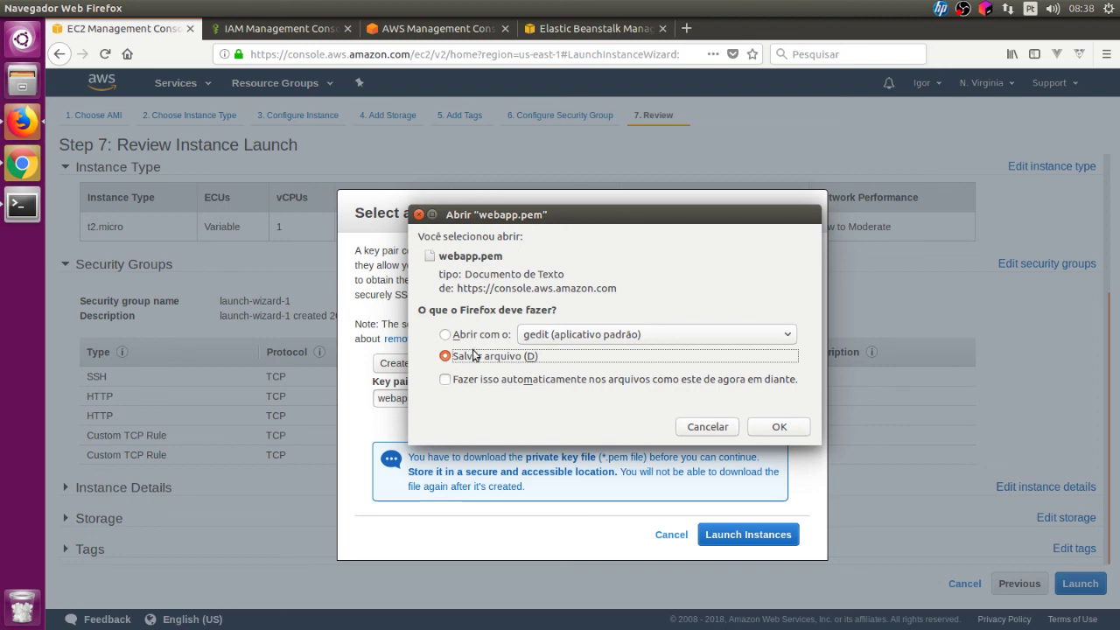
pyautogui.click(782, 424)
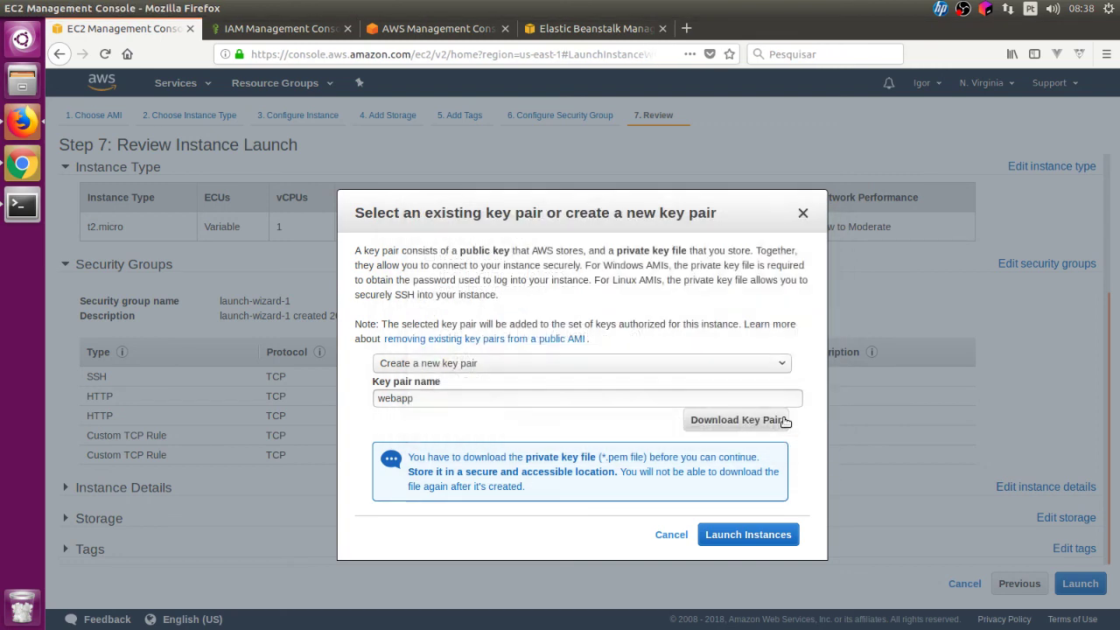
# - Launch the instance with the new key pair and check its IPv4 public IP in the instances list
pyautogui.click(770, 533)
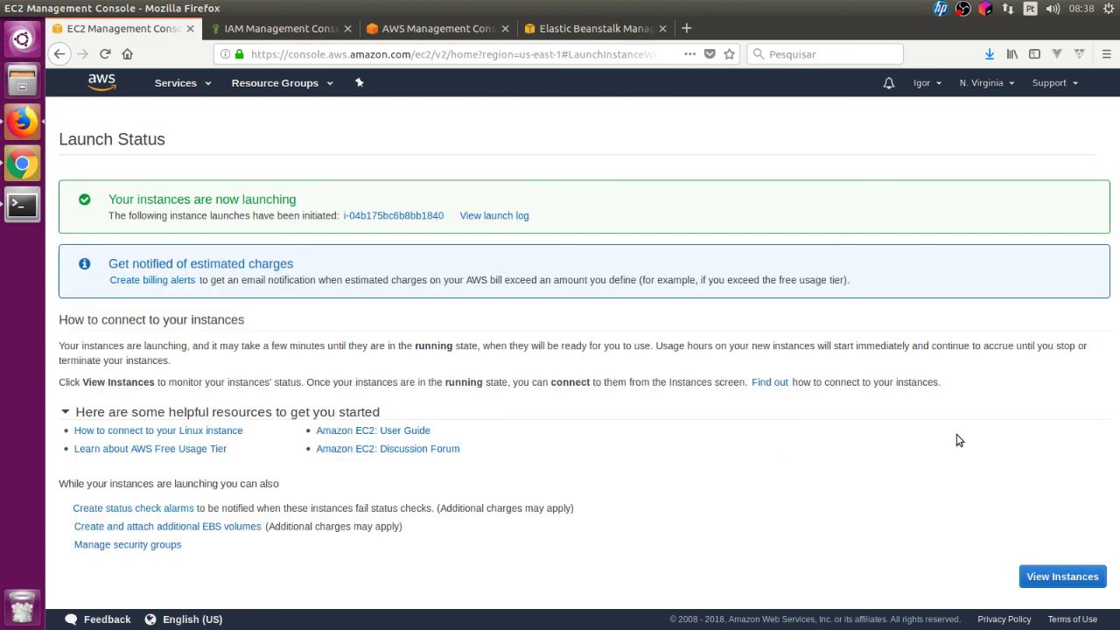
pyautogui.click(1040, 577)
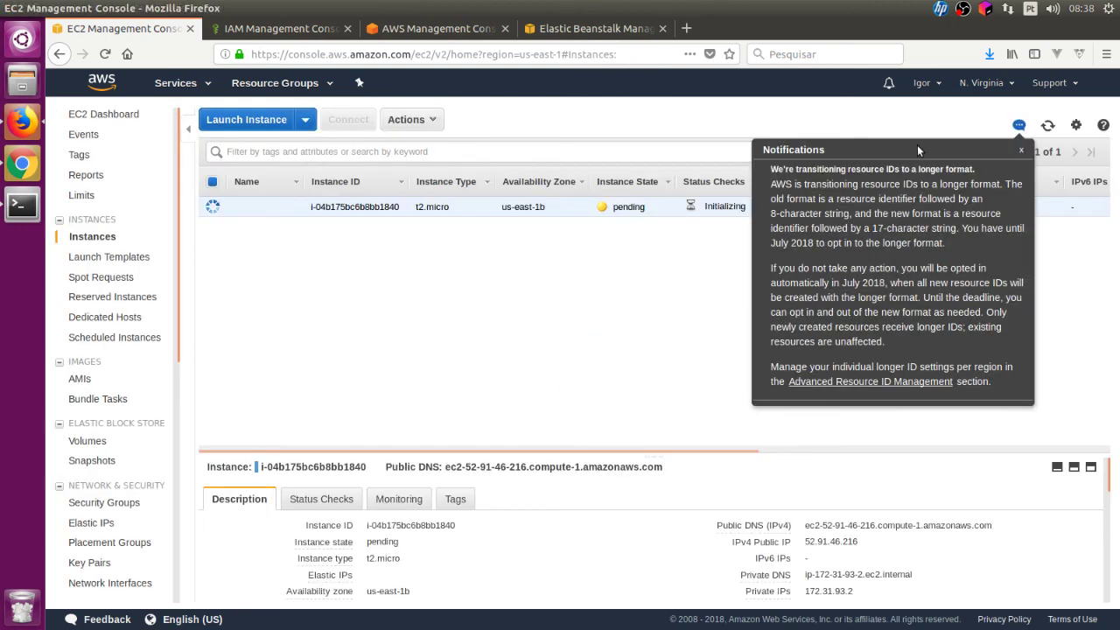
pyautogui.click(1025, 151)
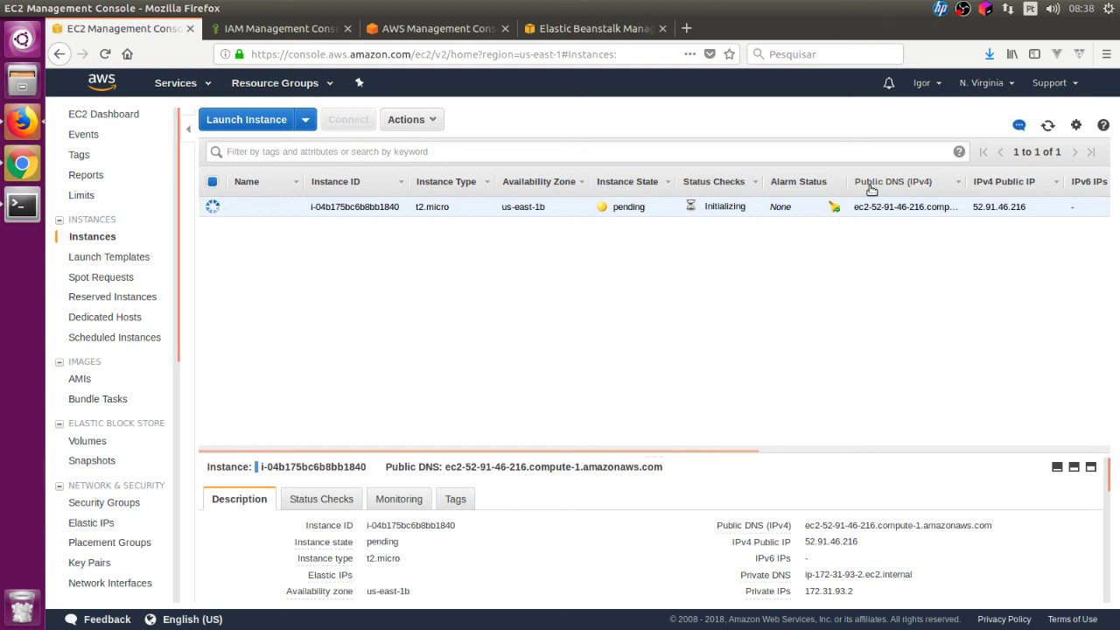
pyautogui.moveTo(973, 207); pyautogui.dragTo(1034, 208)
pyautogui.click(1003, 251)
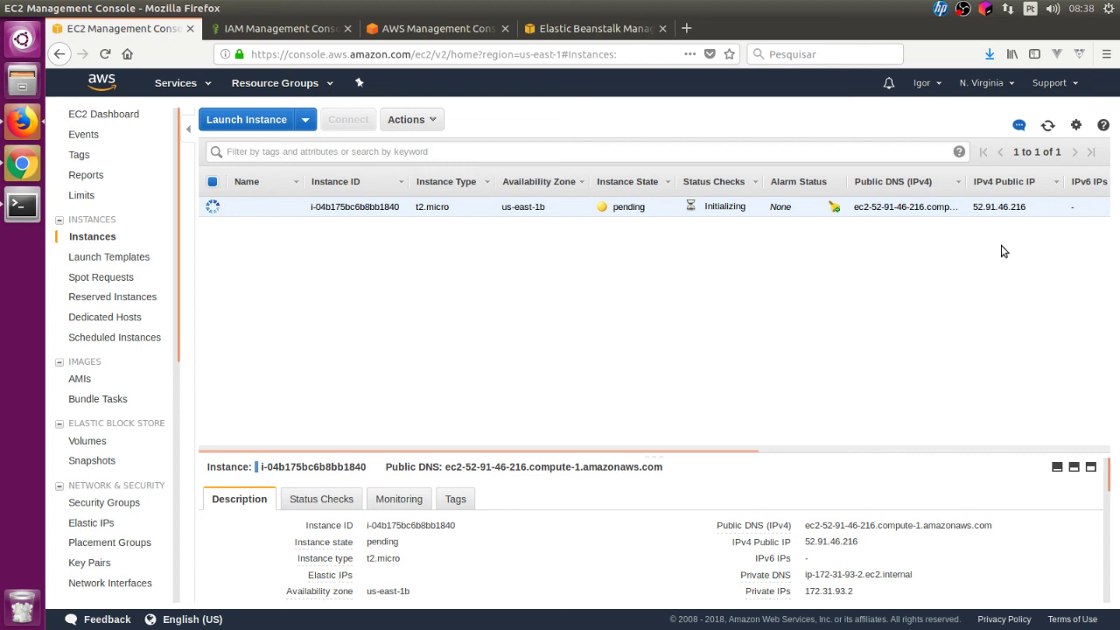